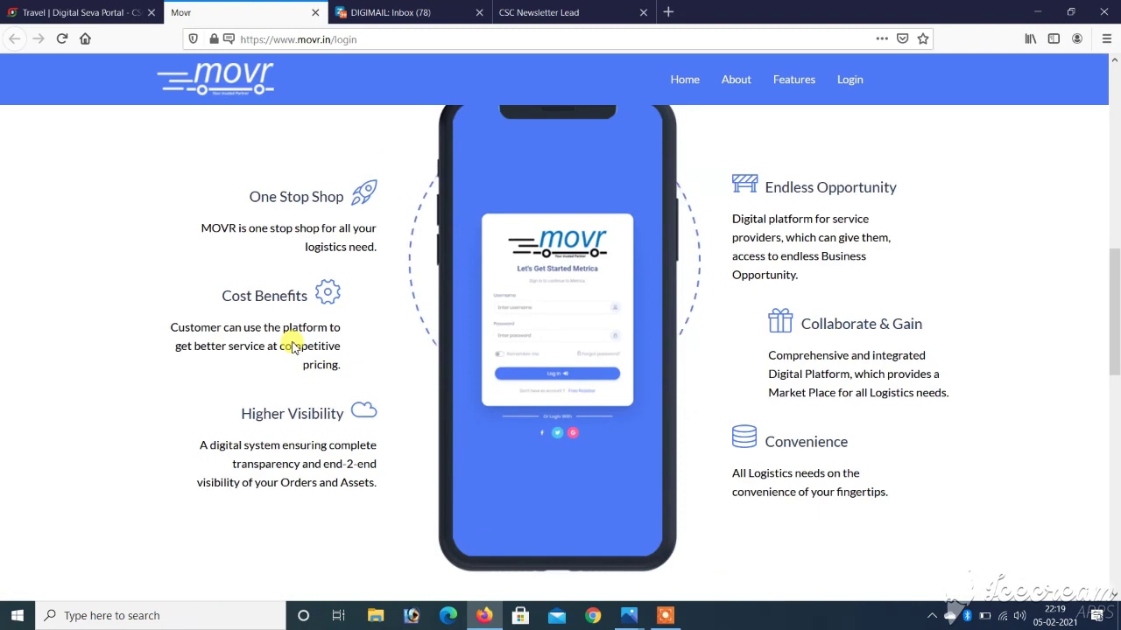
Scroll the MOVR homepage up to its logistics marketplace introduction at the top
scroll(293, 346, down, 3)
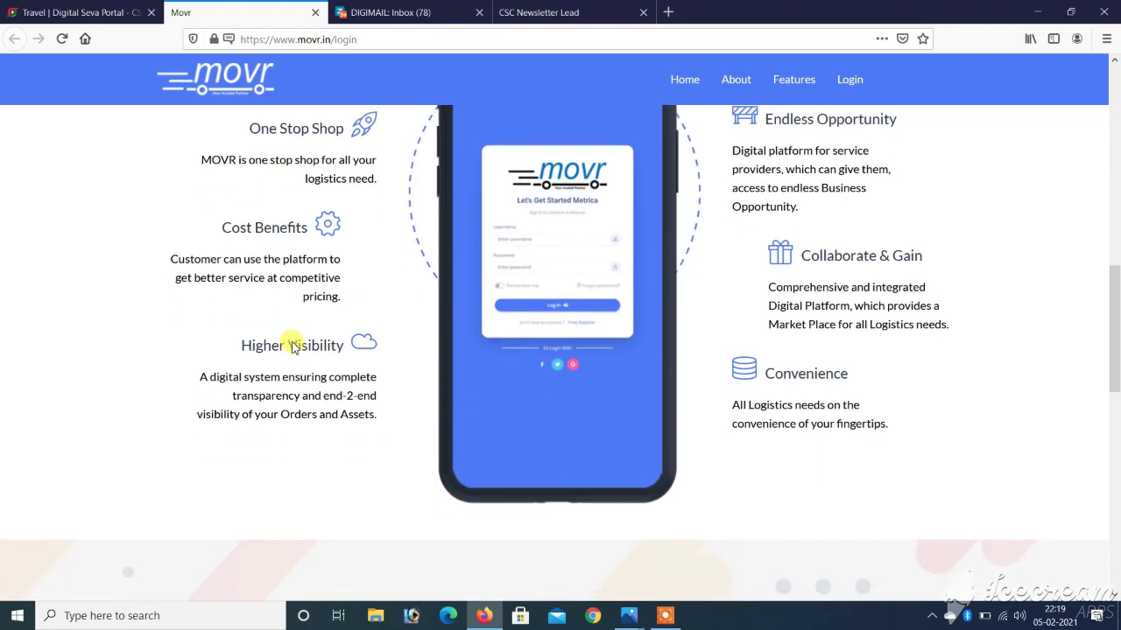
scroll(293, 346, up, 1)
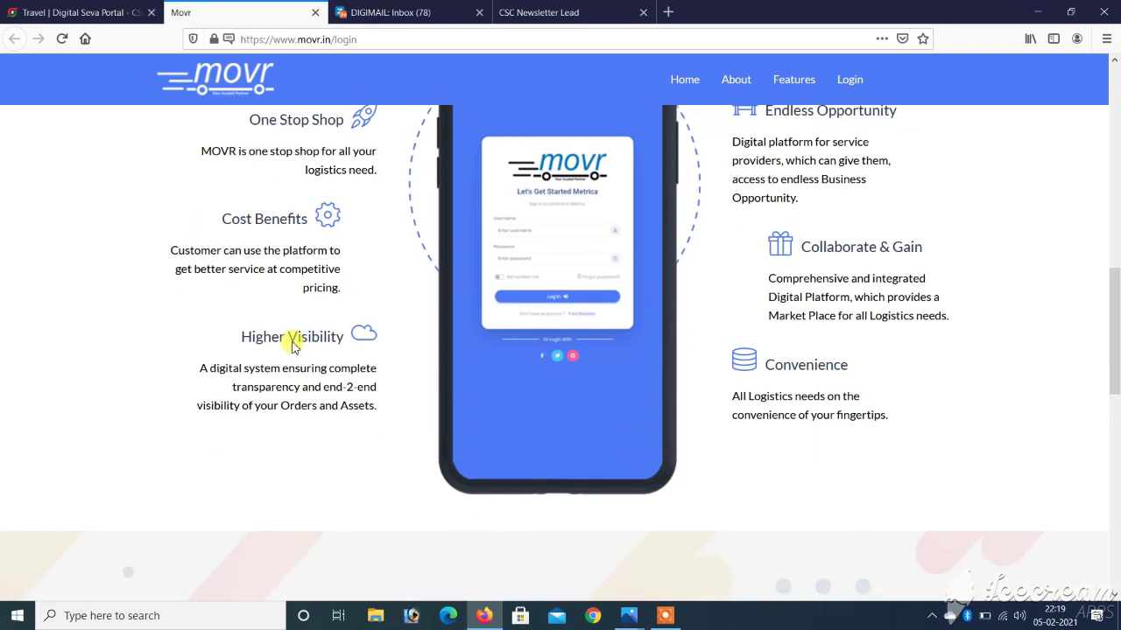
scroll(293, 346, up, 3)
scroll(293, 346, up, 4)
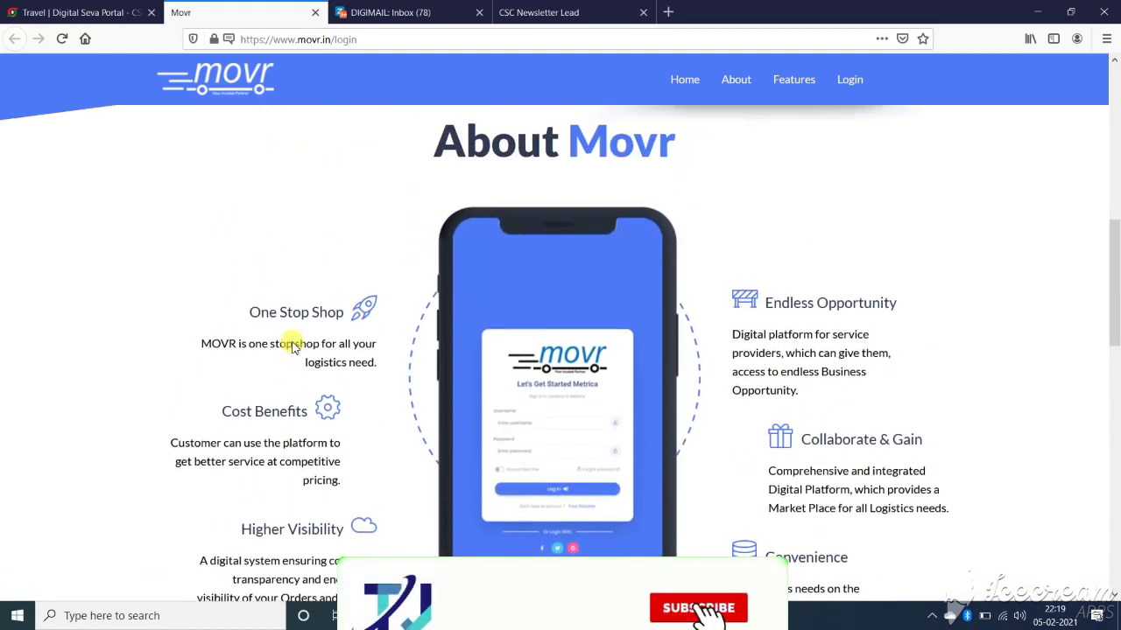
scroll(294, 346, up, 2)
scroll(293, 346, up, 6)
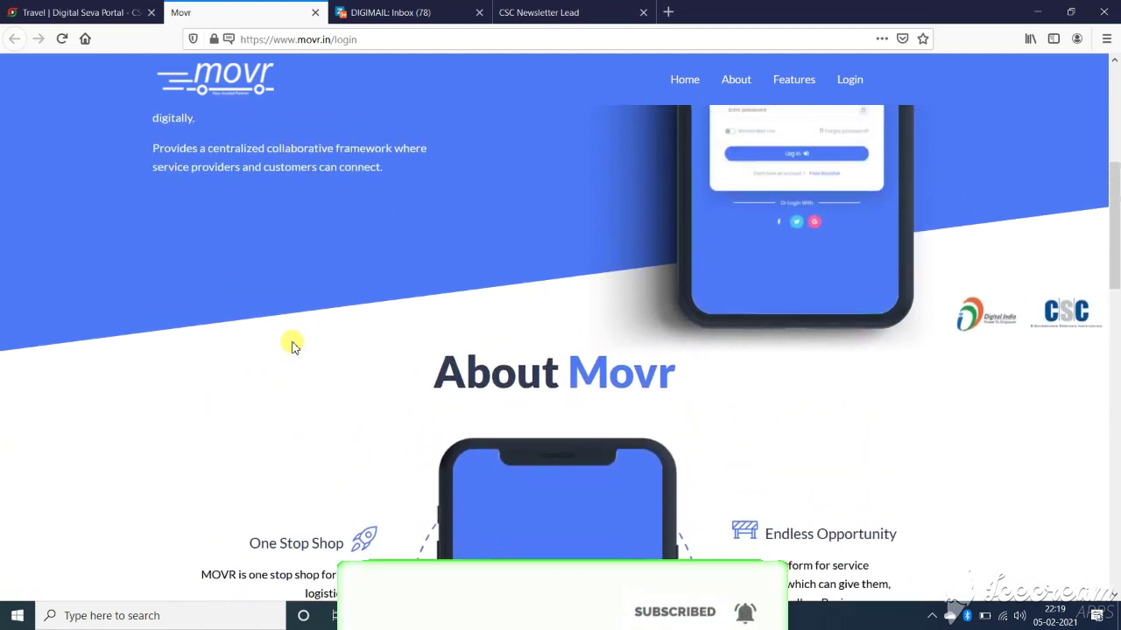
scroll(291, 344, up, 5)
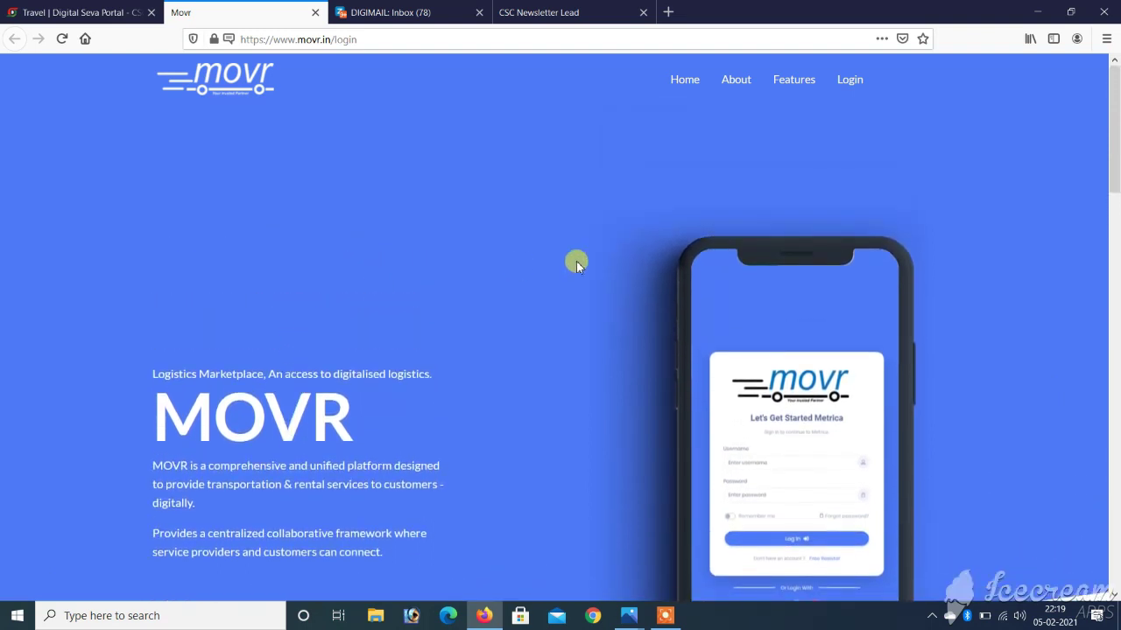
Sign in through VLE LOGIN with the CSC username and password, declining Firefox's save-login prompt
click(848, 86)
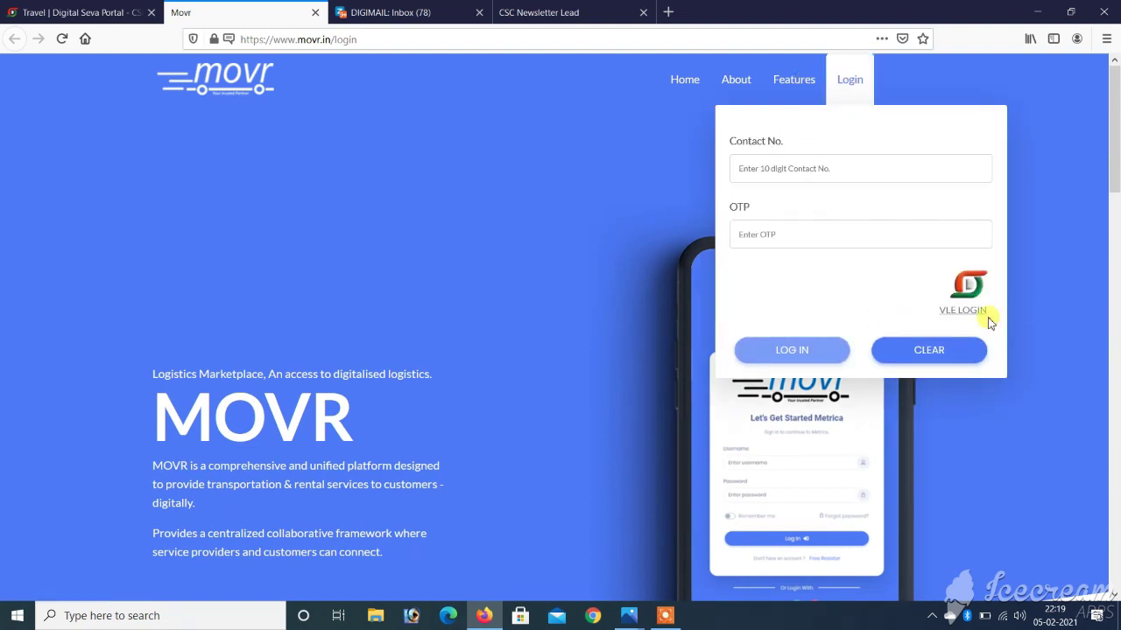
click(957, 312)
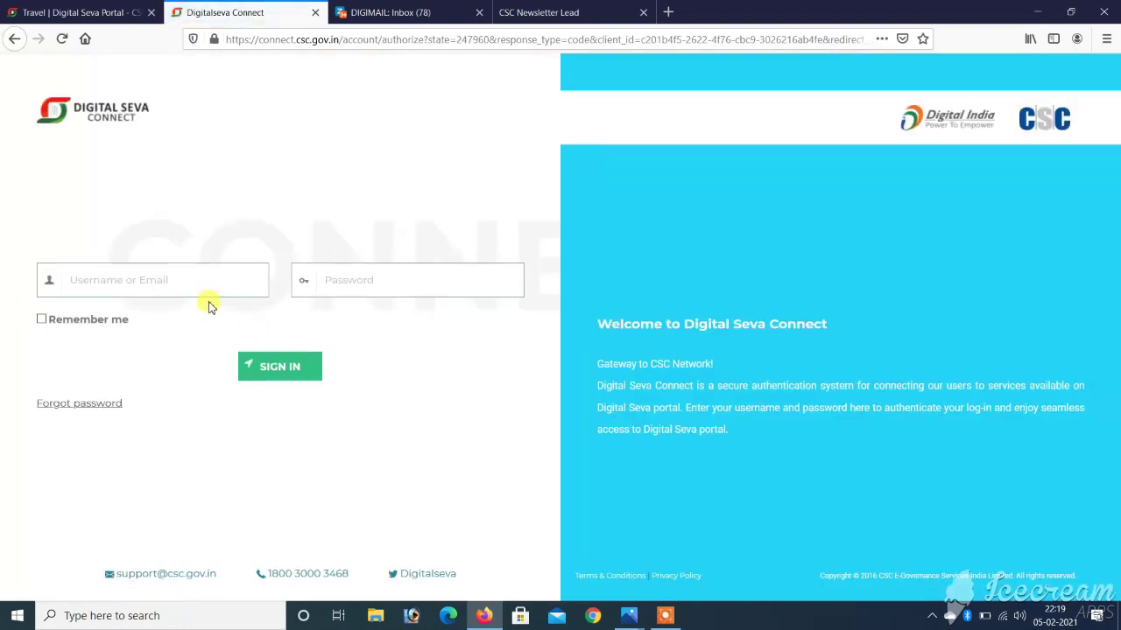
click(133, 278)
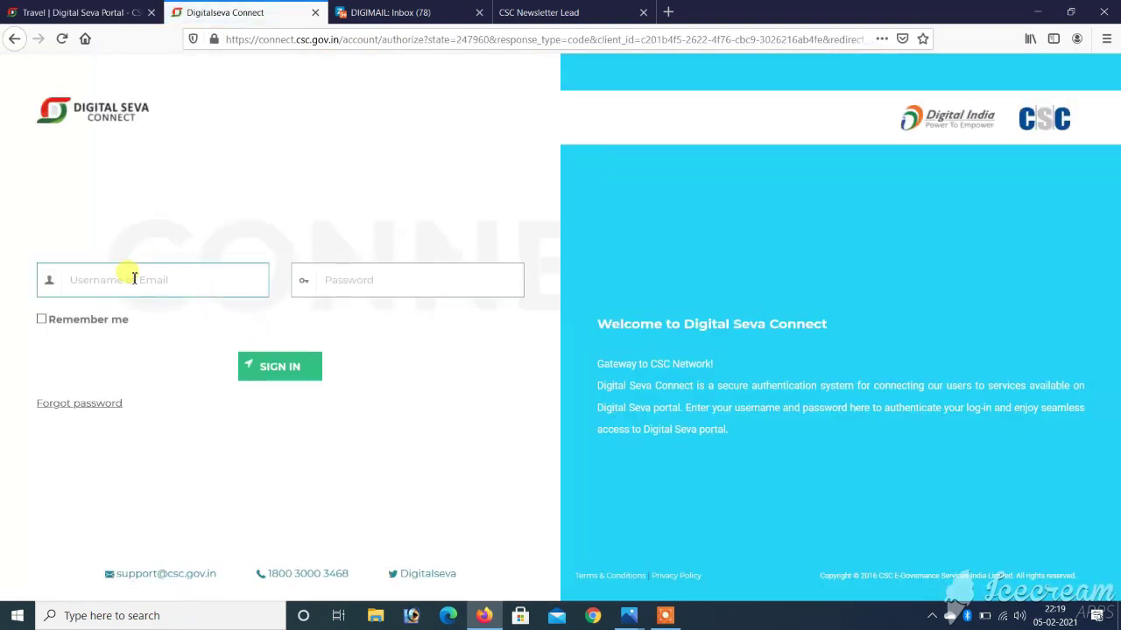
click(362, 281)
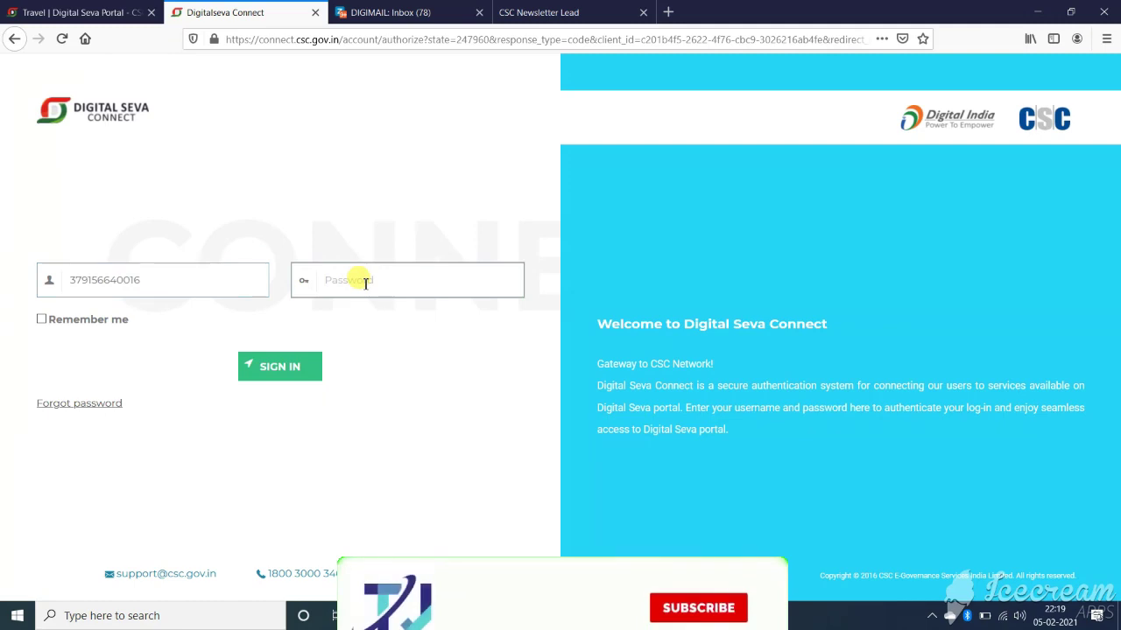
text(***)
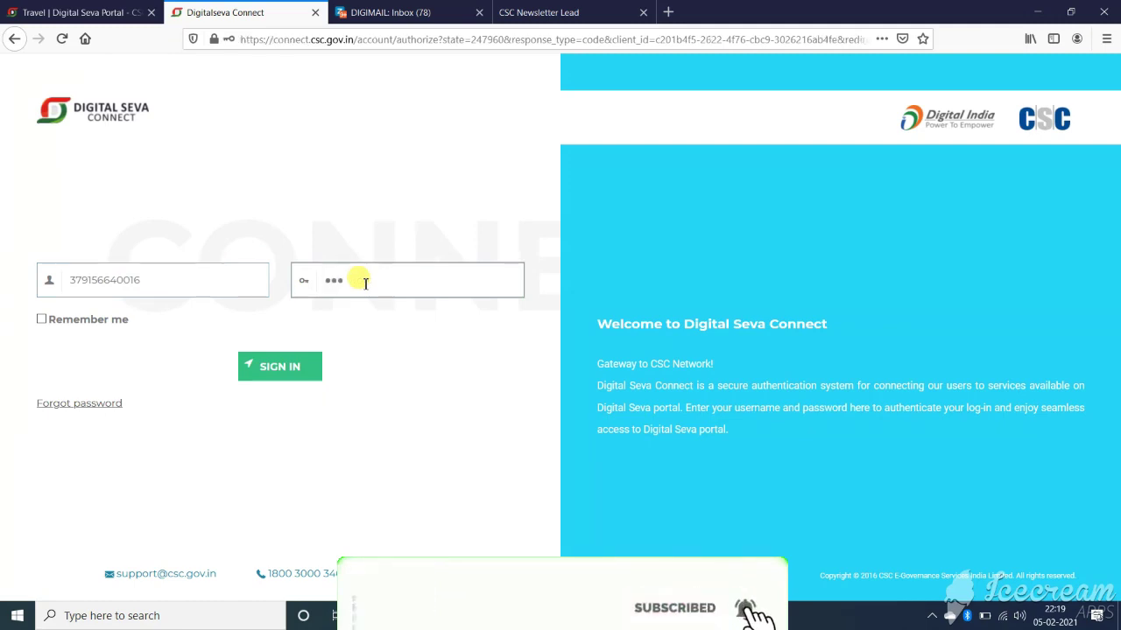
text(**)
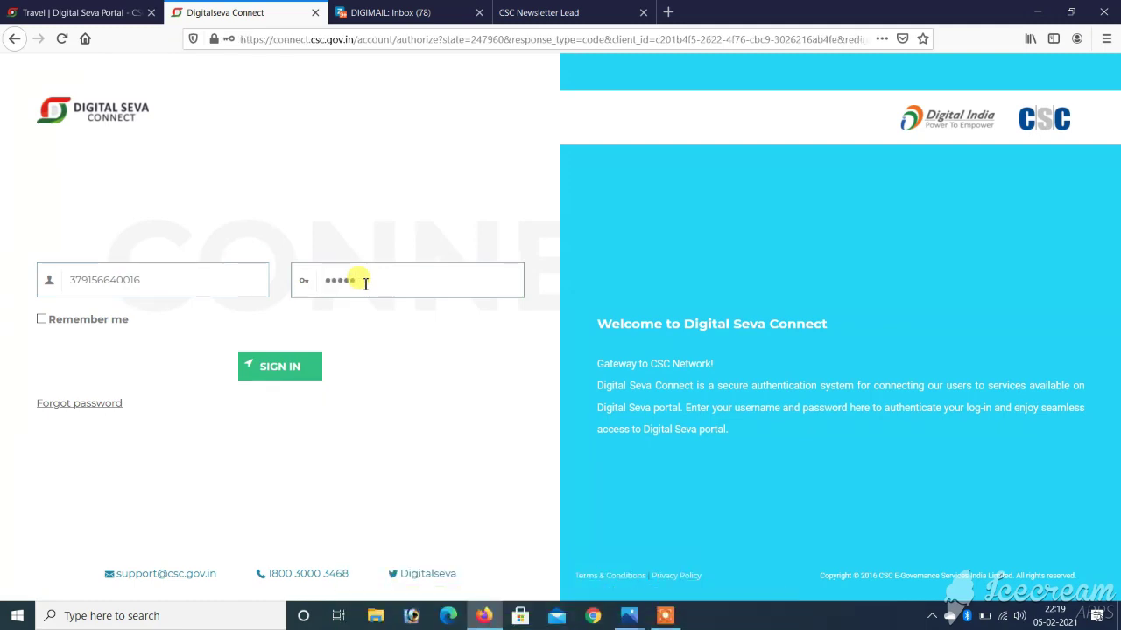
text(**)
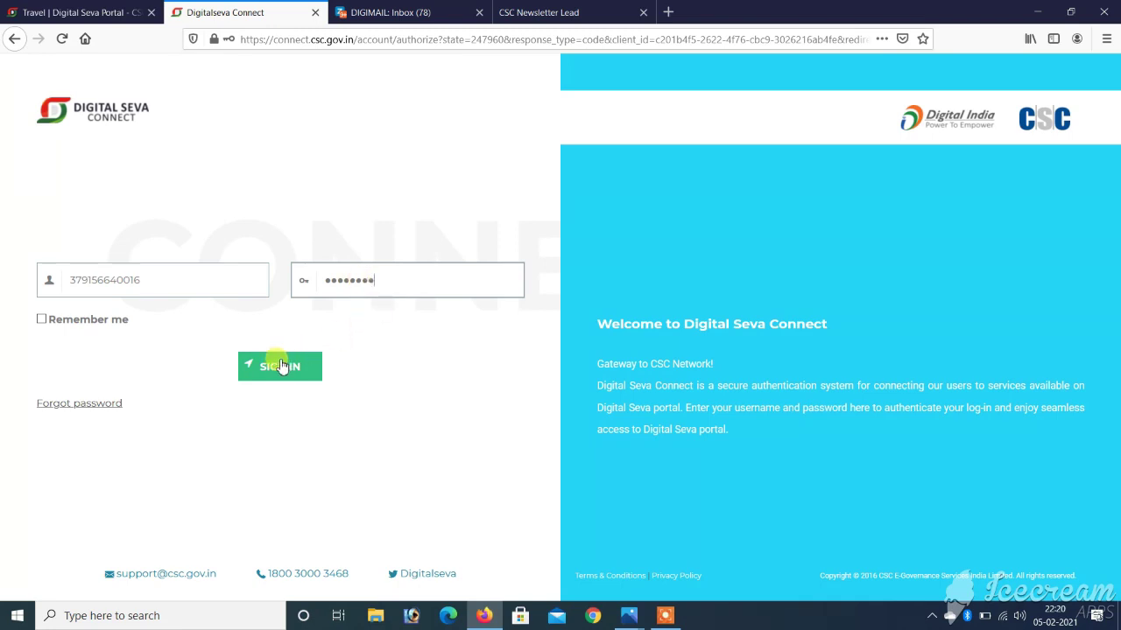
click(276, 366)
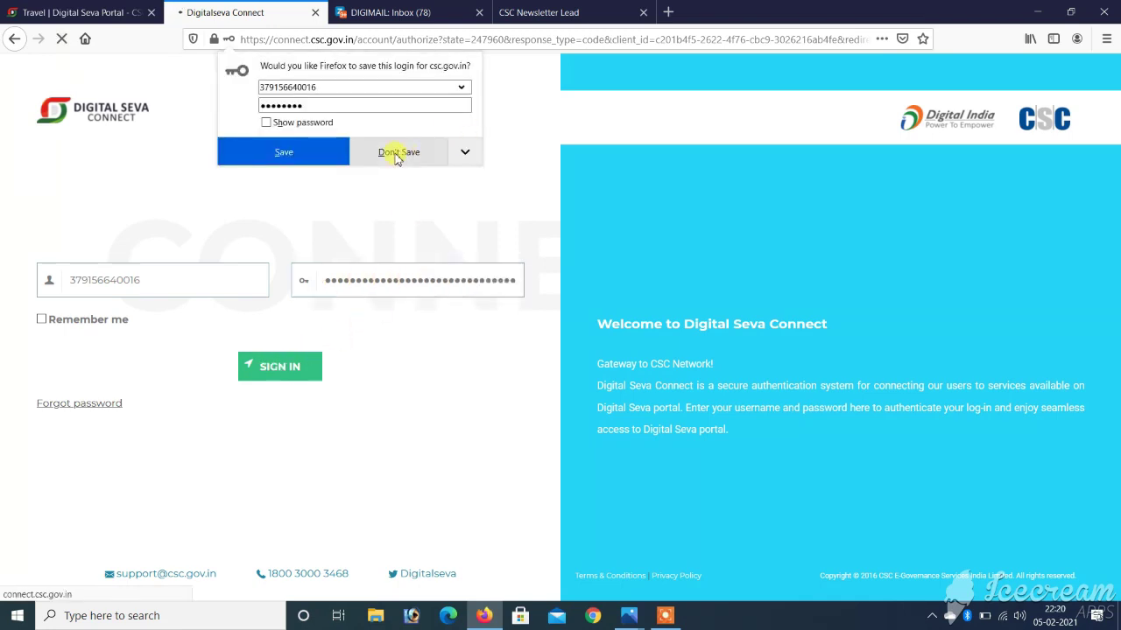
click(390, 152)
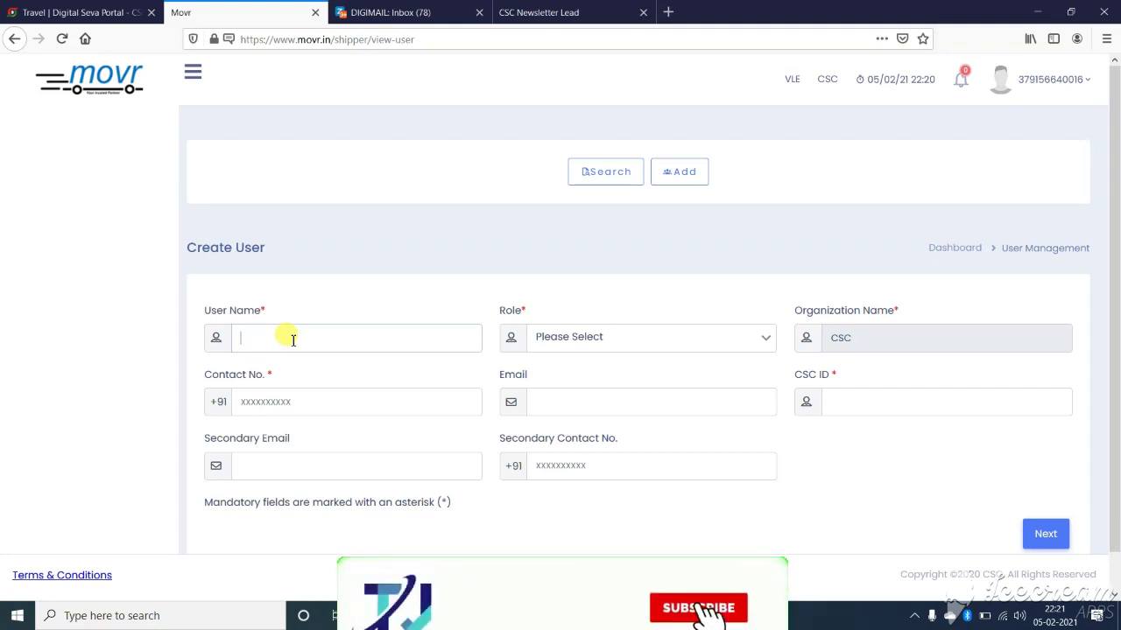
Enter the new user's name and give them the Admin role
text(CSC)
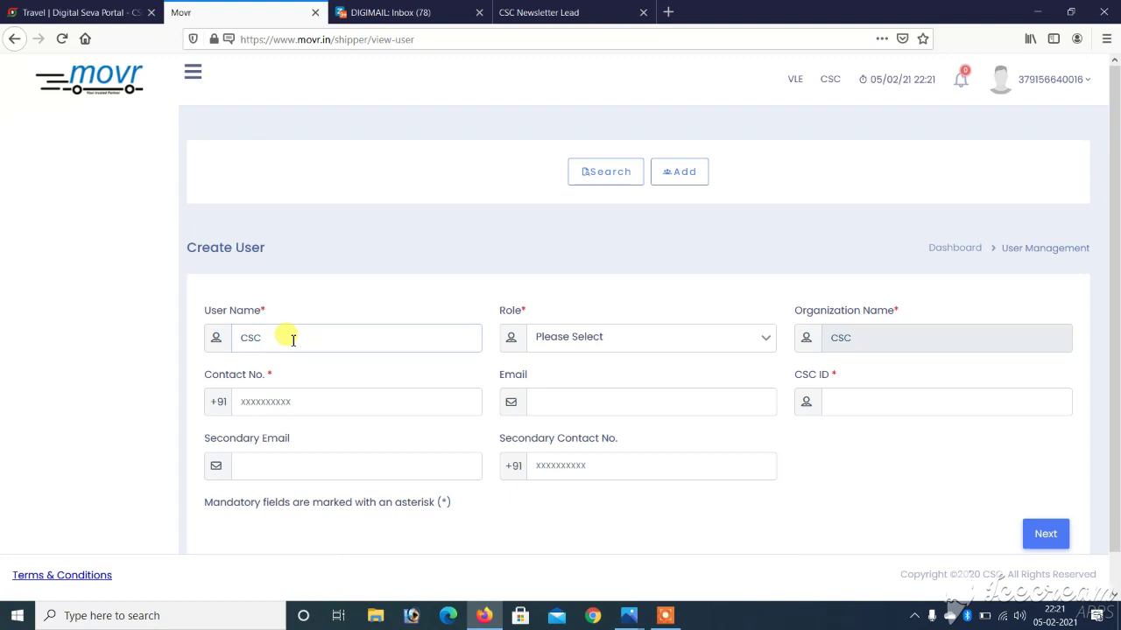
text(FARMER)
click(640, 342)
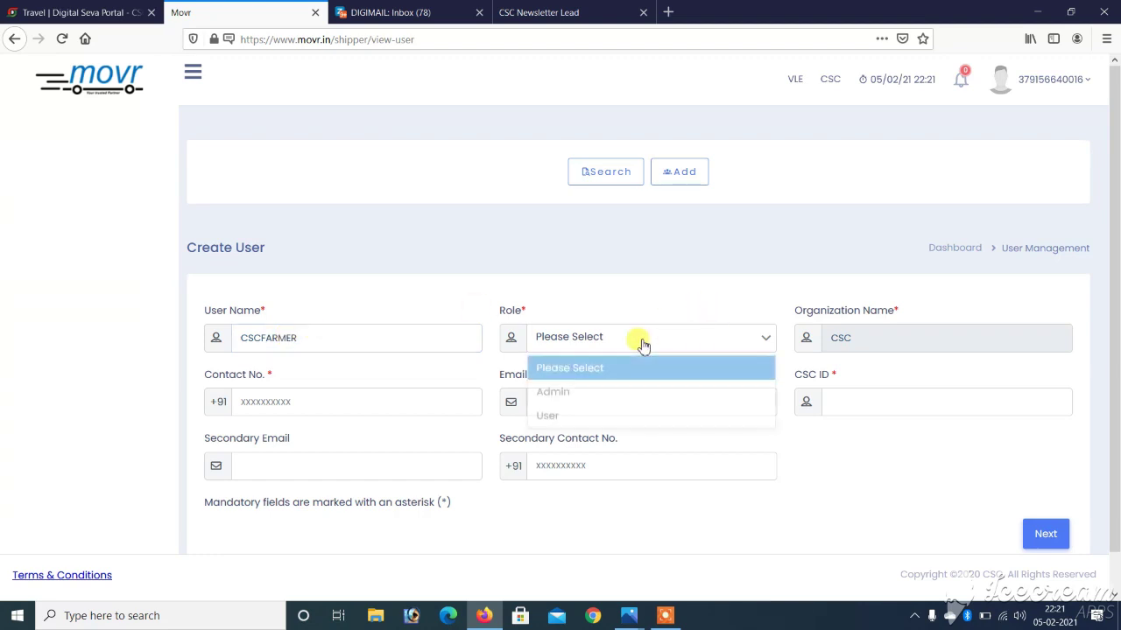
click(570, 391)
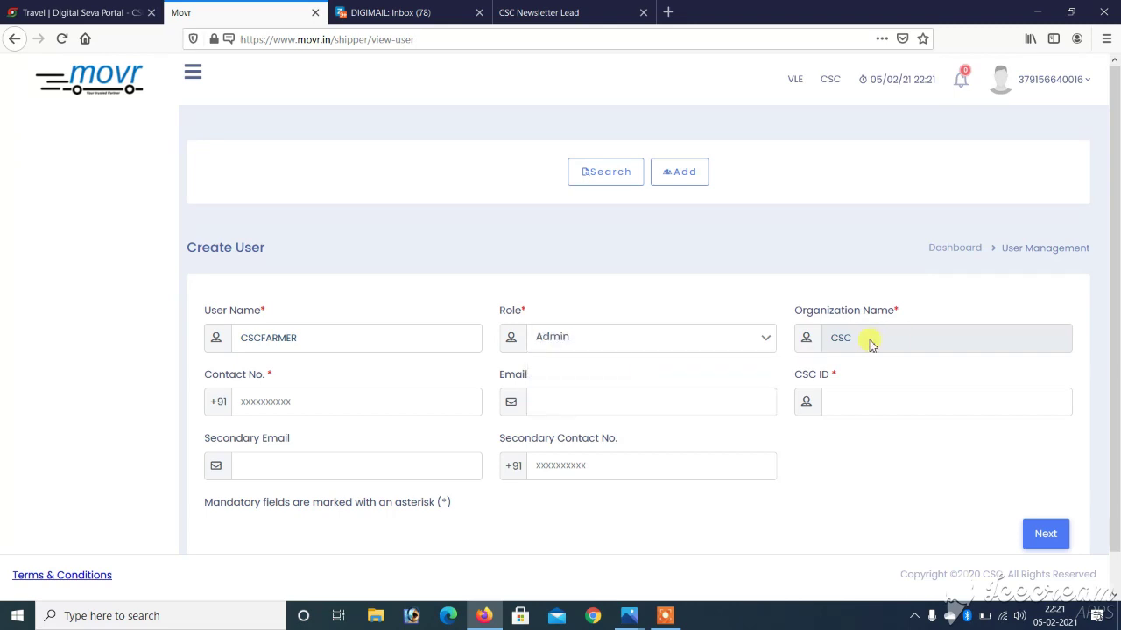
Fill in the user's contact number, e-mail address and CSC ID, then continue to the address step
click(271, 395)
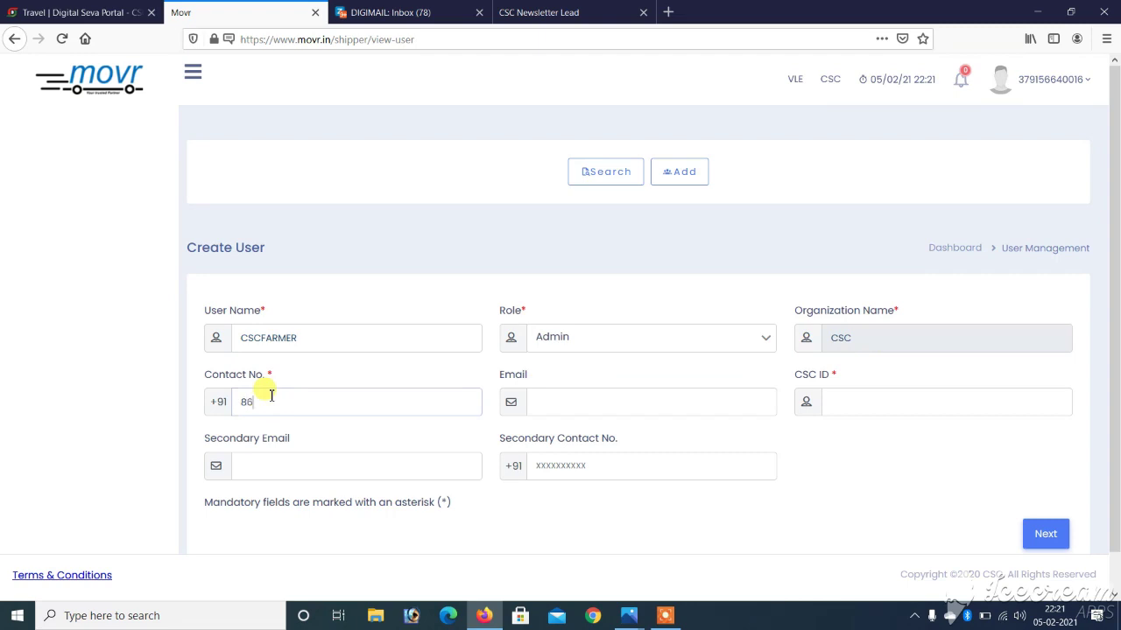
click(607, 404)
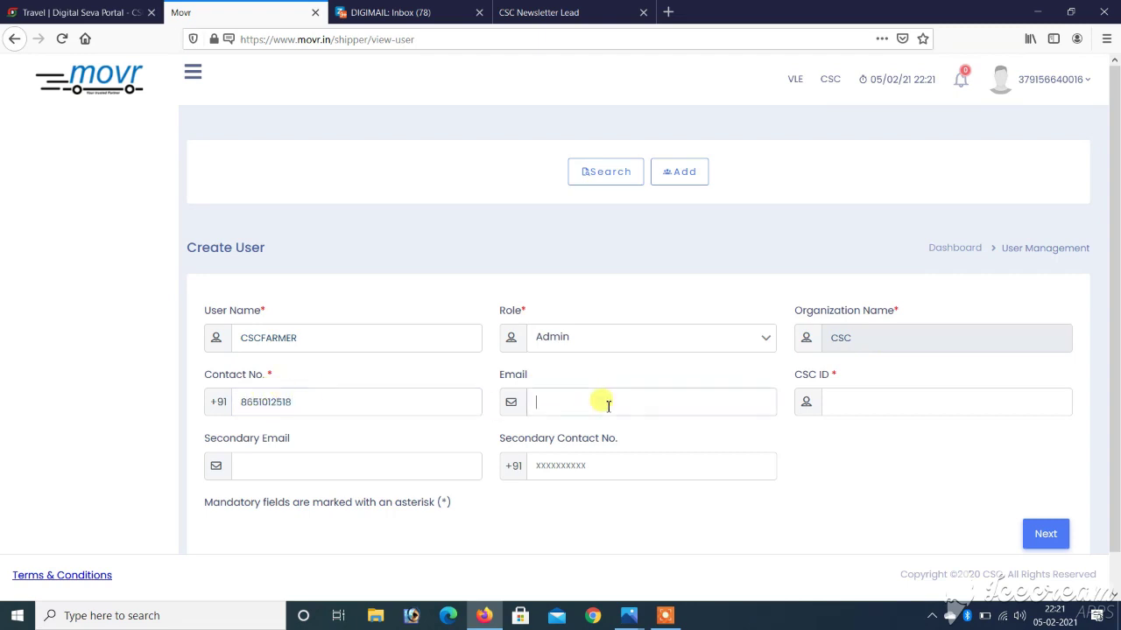
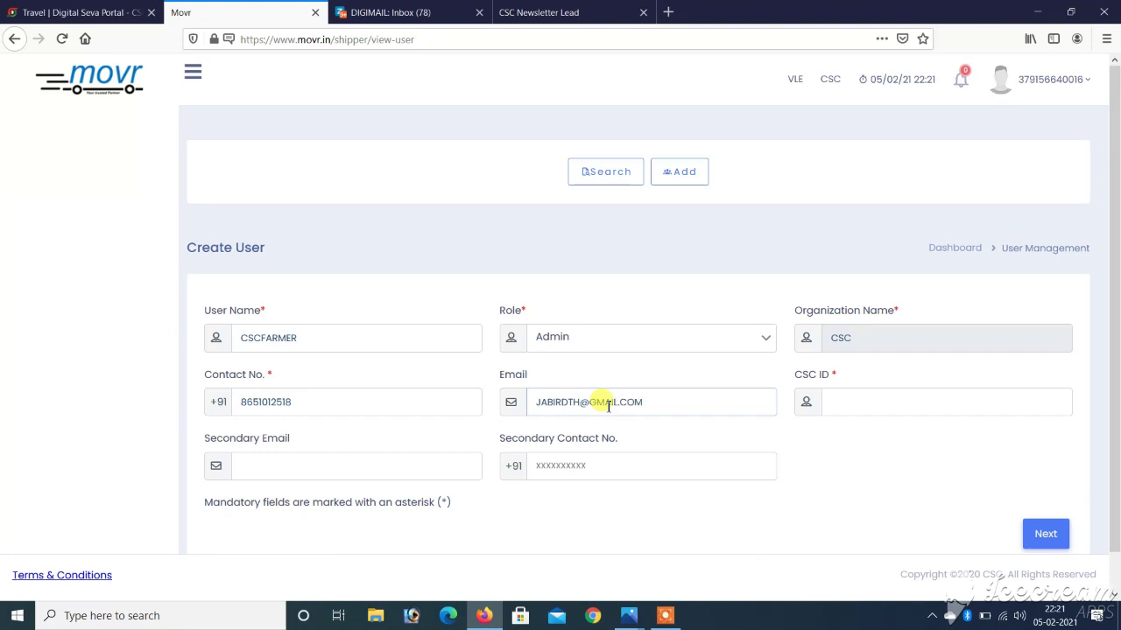
click(871, 395)
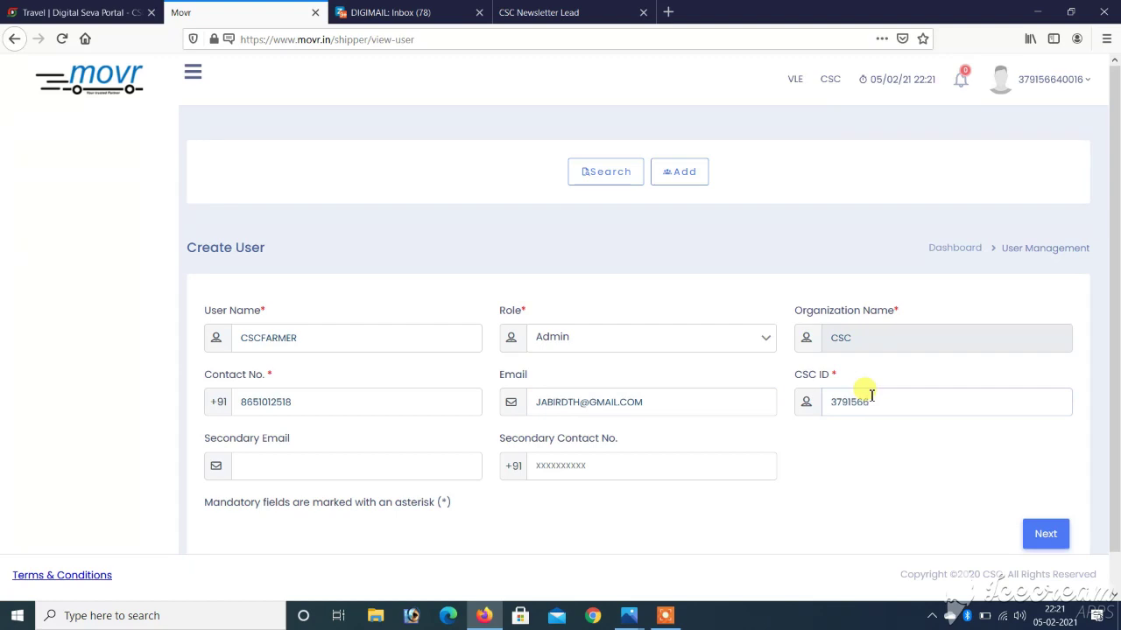
click(1045, 533)
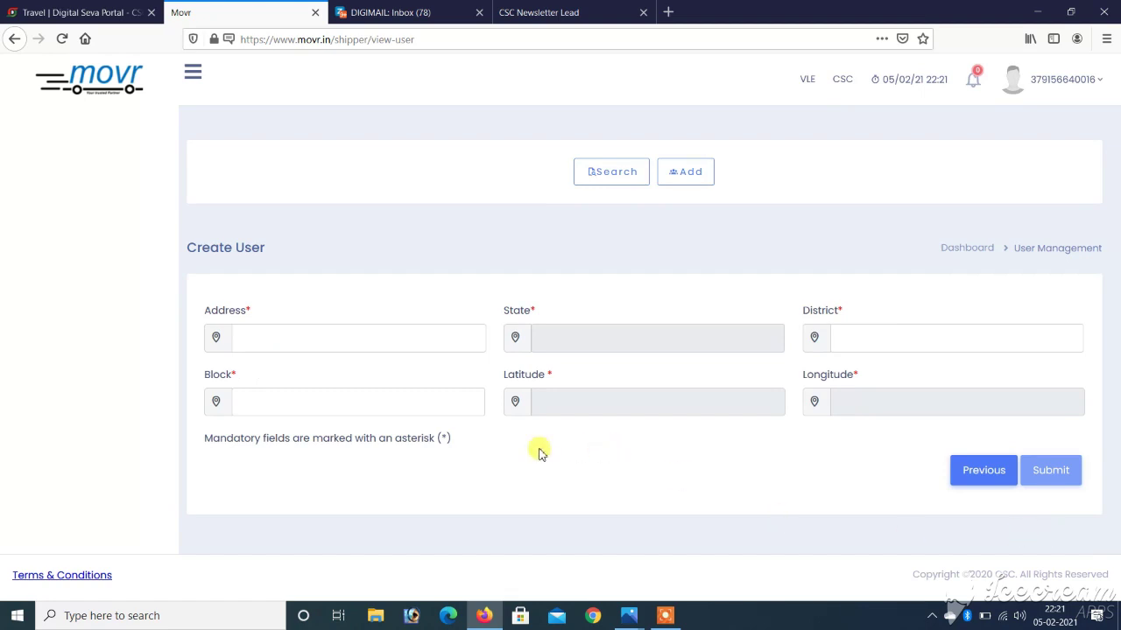
Replace the rejected 'BAGHA MORE SURAHIA' address with the 'Surahia - Sidhwalia Road' Google suggestion
click(287, 338)
text(BAGH)
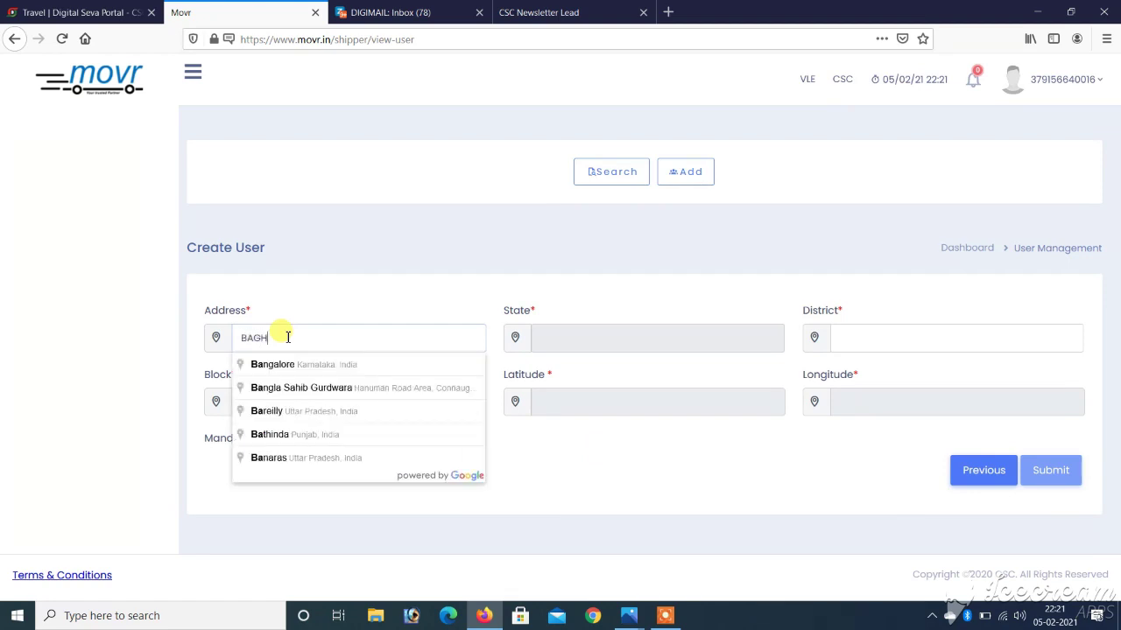
text(A MORE)
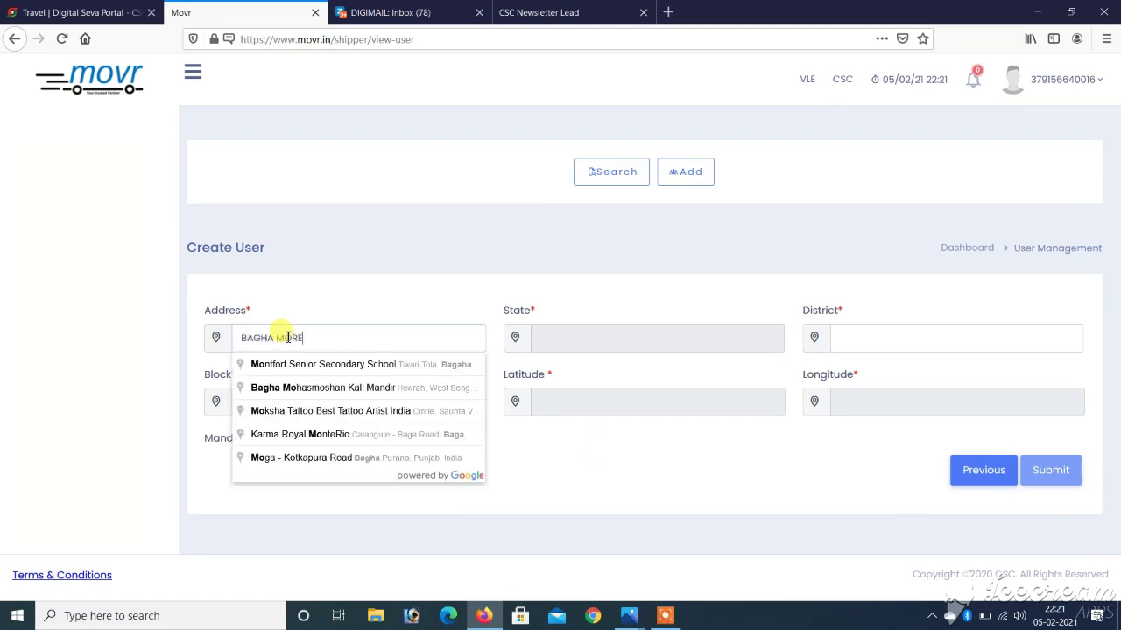
text( SURAHIA)
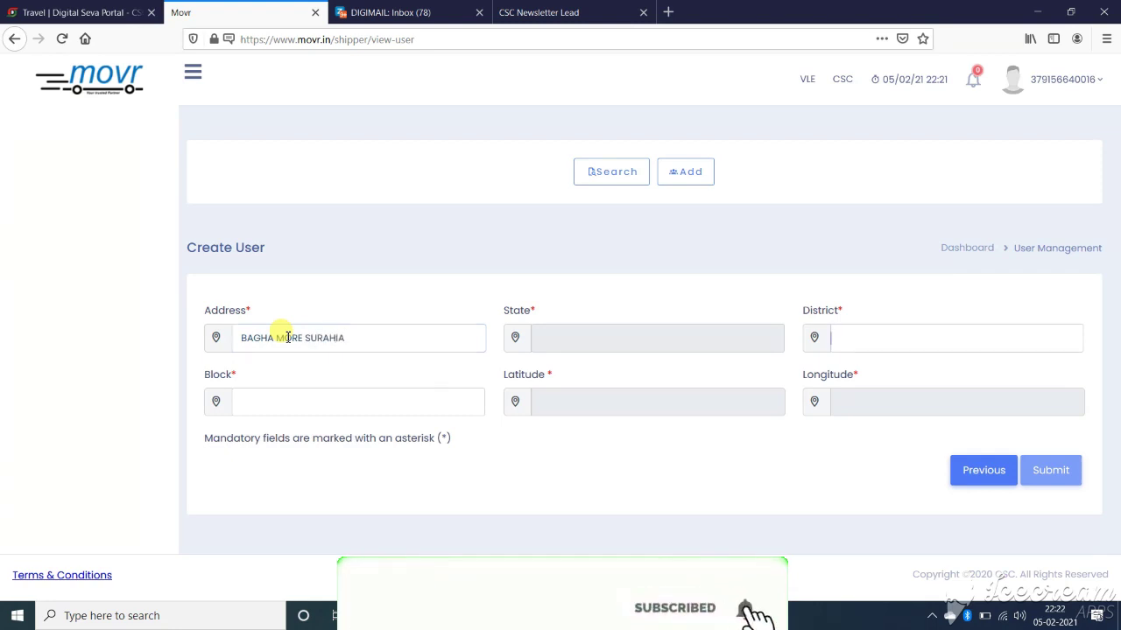
key(Tab)
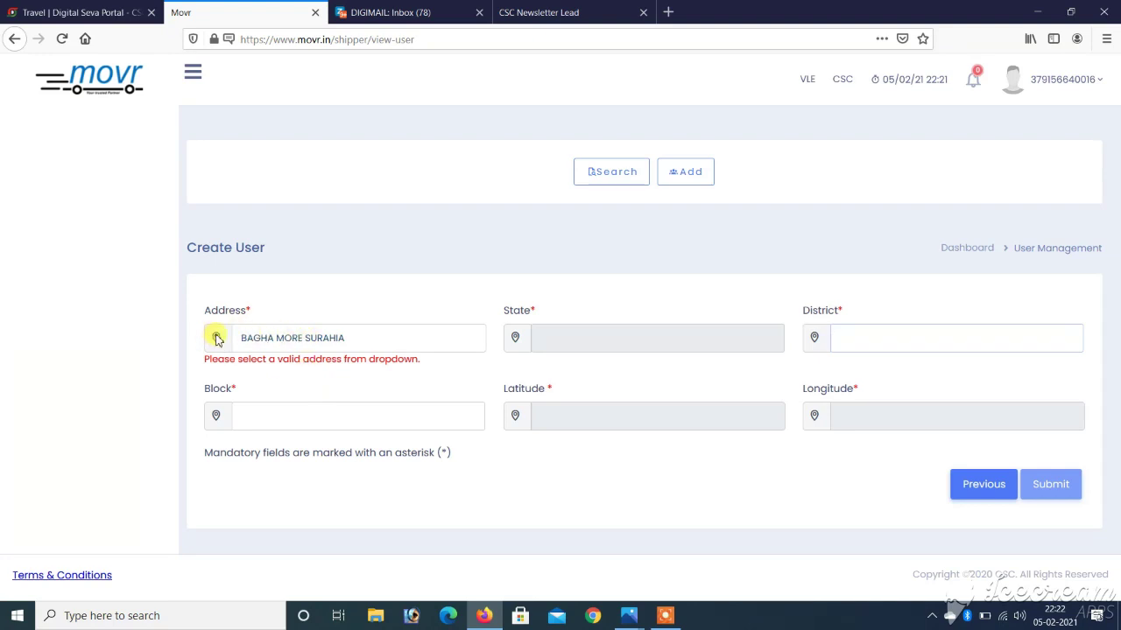
click(217, 339)
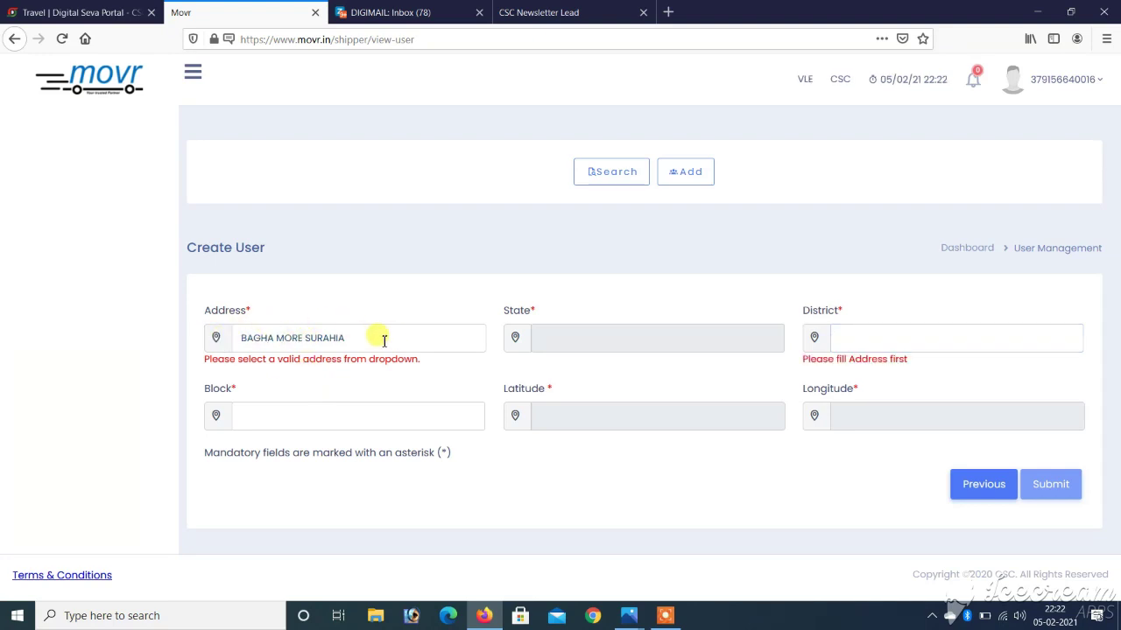
key(BackSpace)
key(BackSpace)
key(BackSpace)
key(BackSpace)
key(BackSpace)
key(BackSpace)
key(BackSpace)
key(BackSpace)
key(BackSpace)
key(BackSpace)
key(BackSpace)
key(BackSpace)
key(BackSpace)
key(BackSpace)
key(BackSpace)
key(BackSpace)
key(BackSpace)
text(sur)
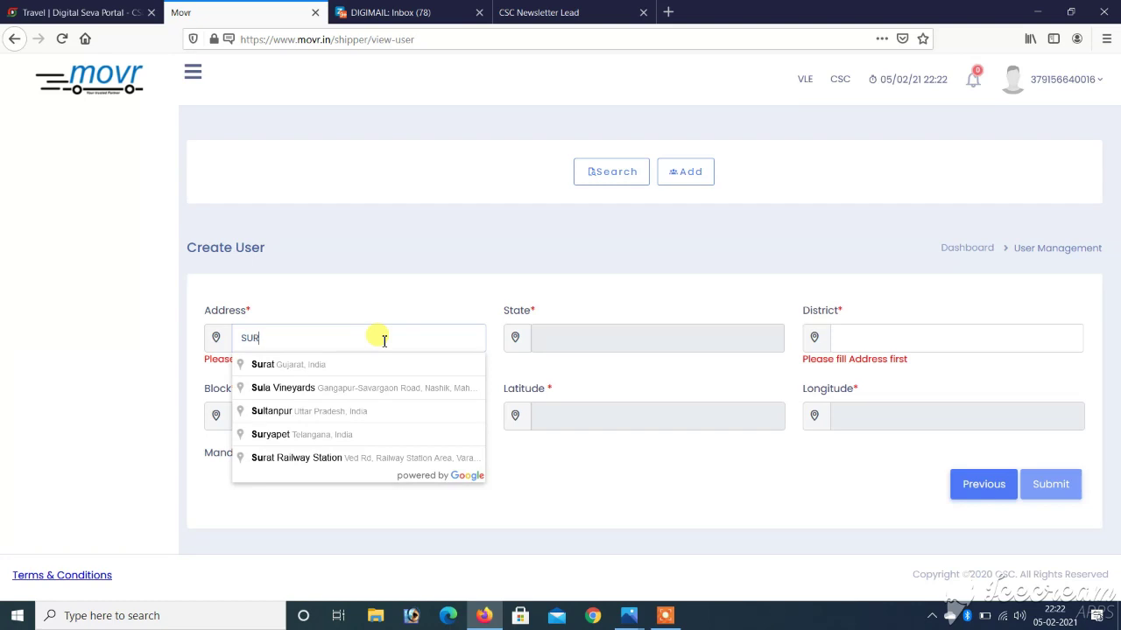
text(ahi)
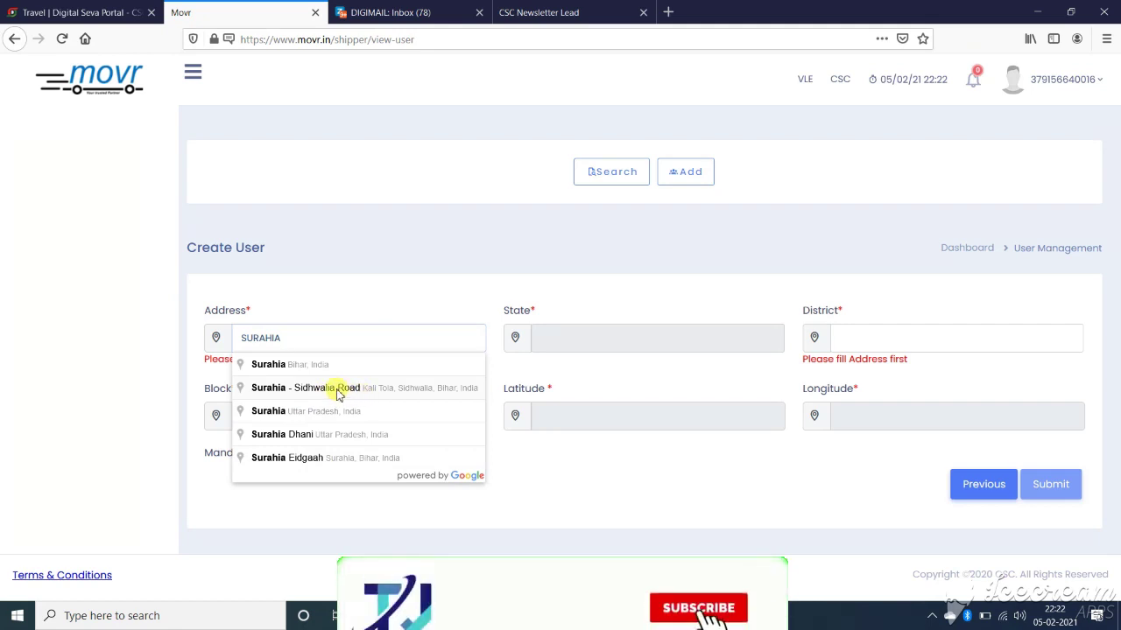
click(338, 393)
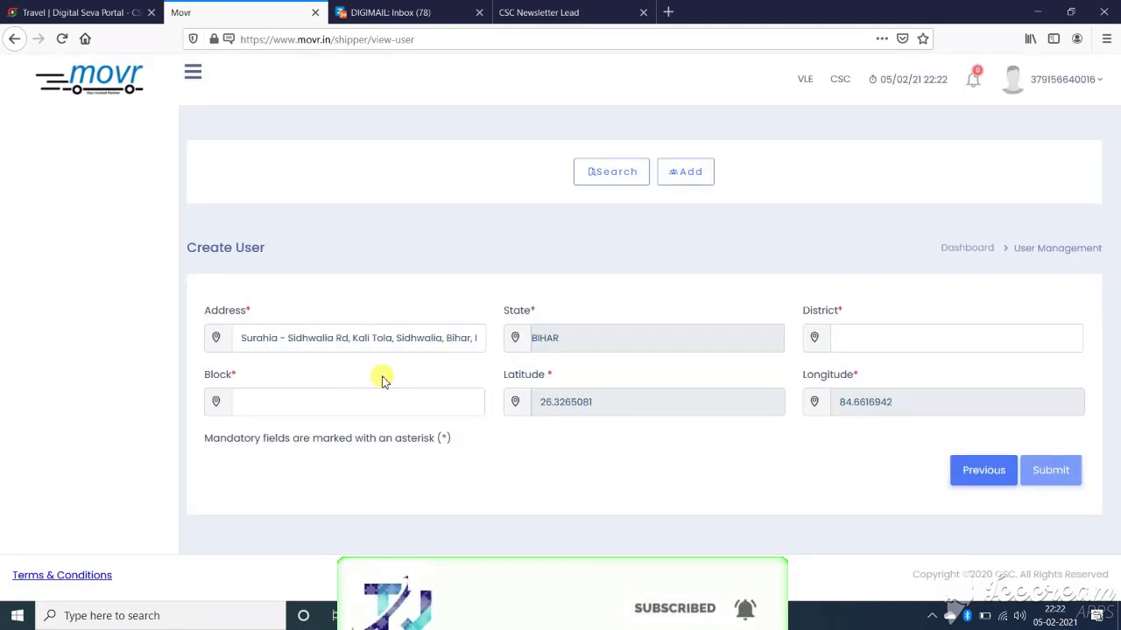
Pick GOPALGANJ as the District and SIDHWALIYA as the Block
click(863, 345)
text(GOP)
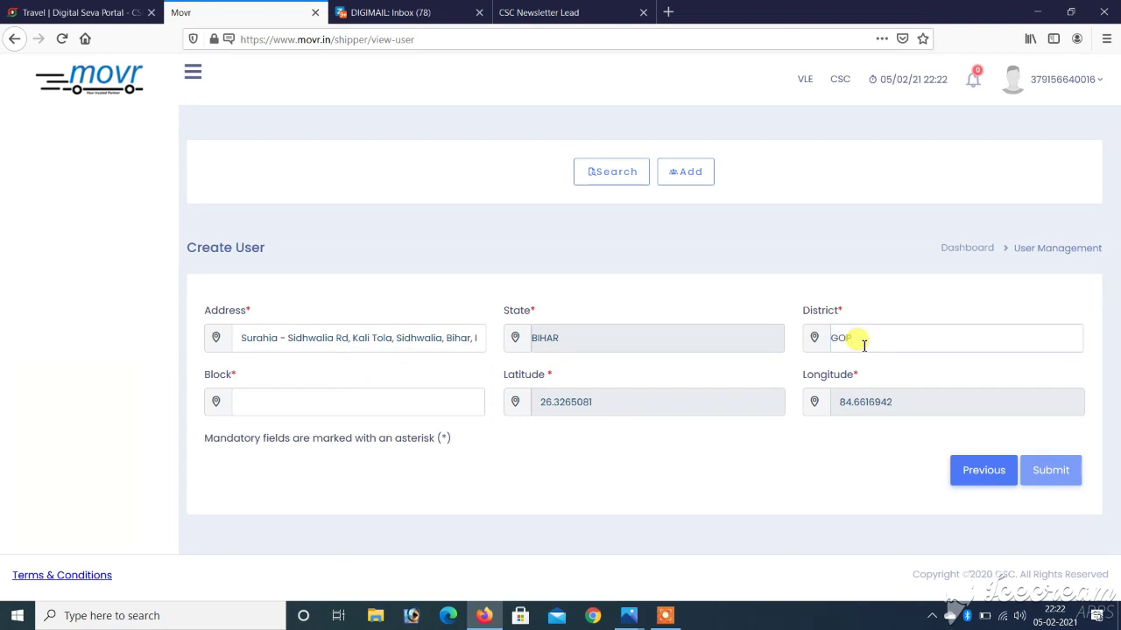
text(AL)
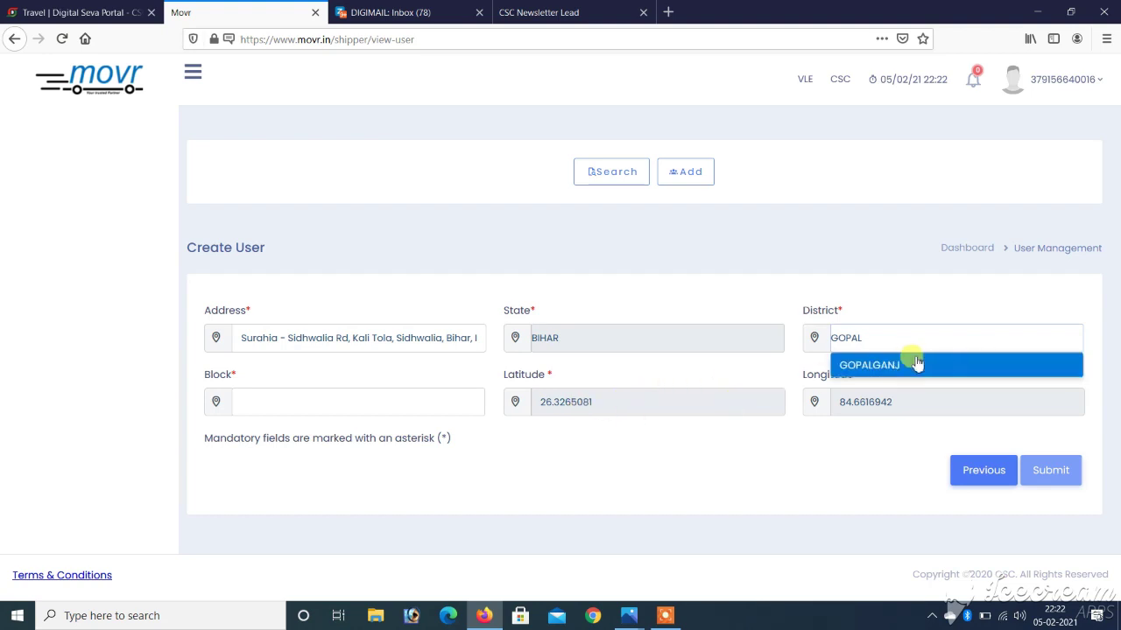
click(911, 365)
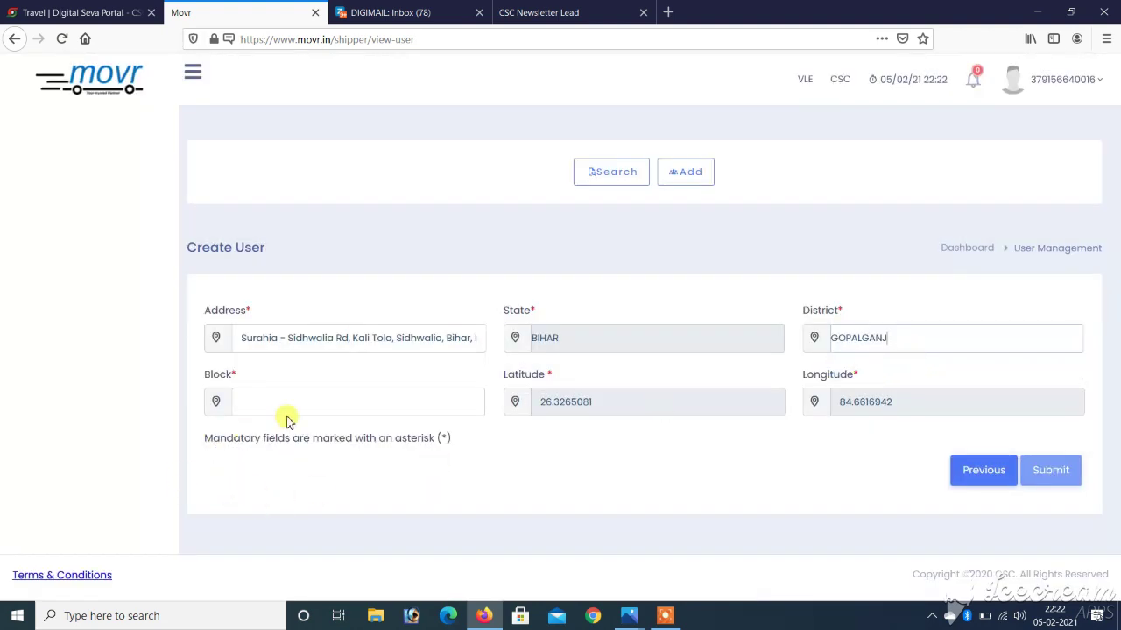
text(SID)
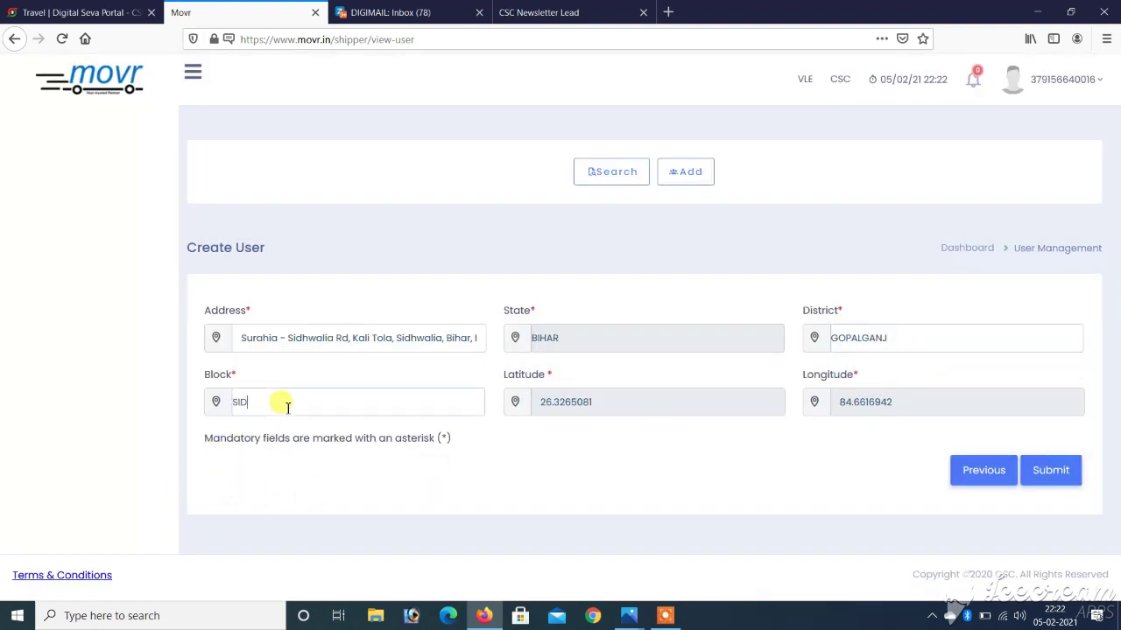
text(HW)
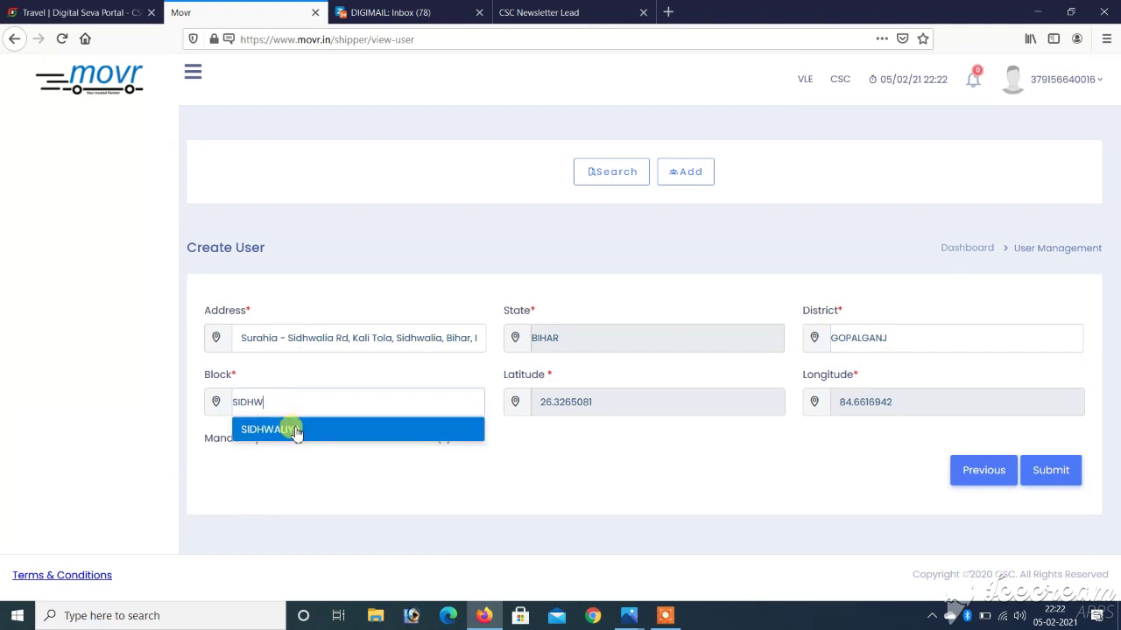
click(298, 430)
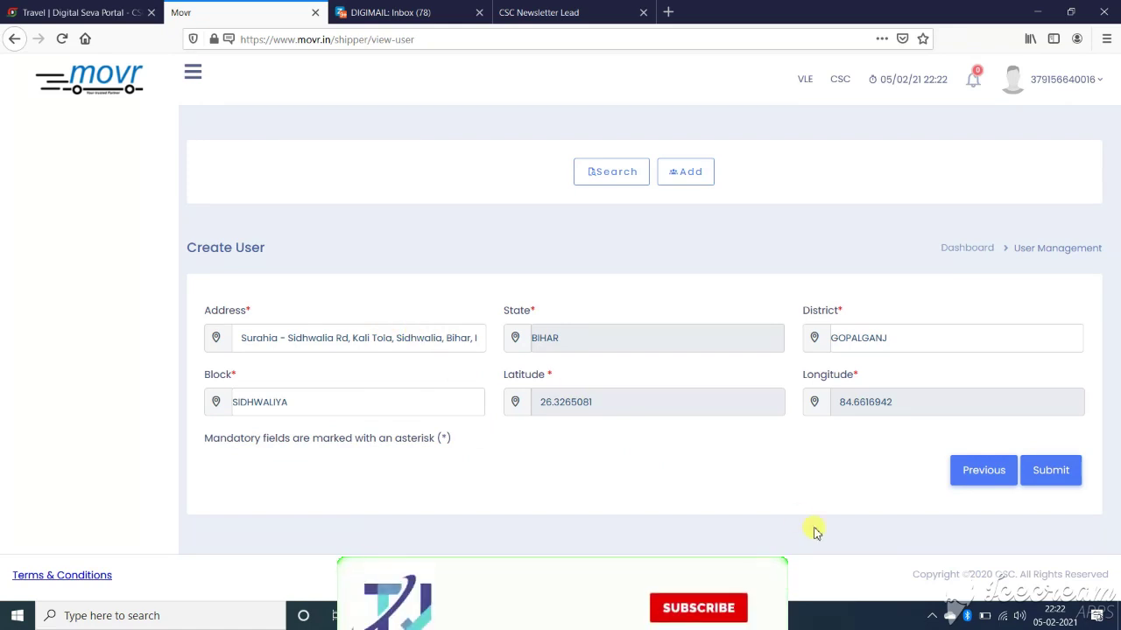
Submit the Surahia – Sidhwalia Rd, BIHAR, GOPALGANJ, SIDHWALIYA address form
click(1050, 462)
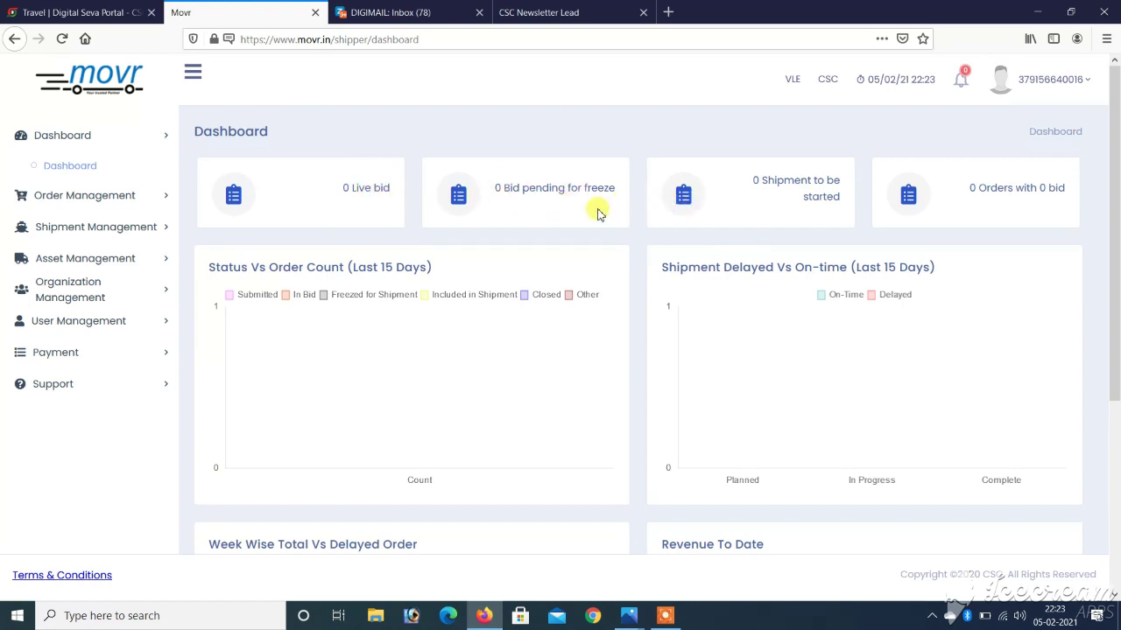
Expand the Order, Asset, Organization, User, Payment and Support menus, then open Order Support
scroll(628, 350, down, 3)
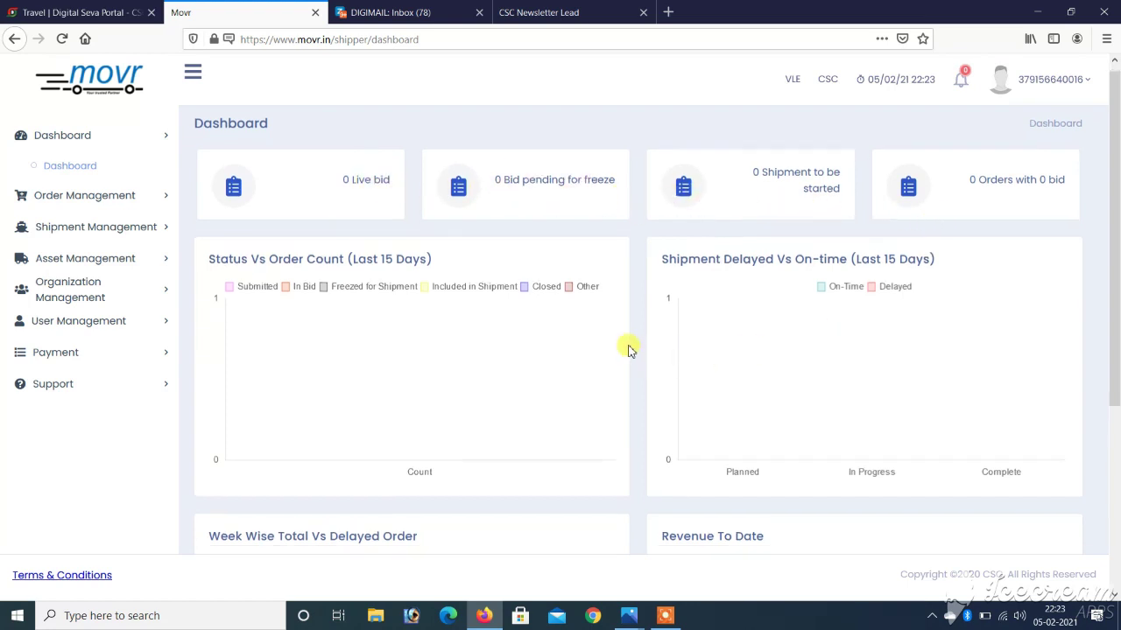
scroll(627, 349, up, 3)
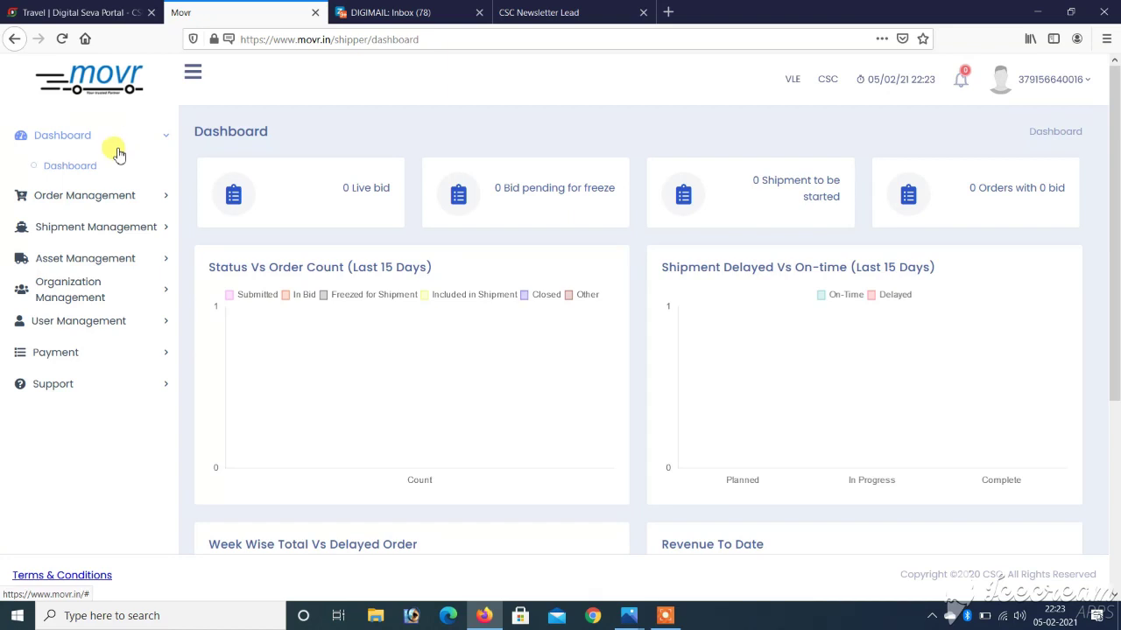
click(155, 205)
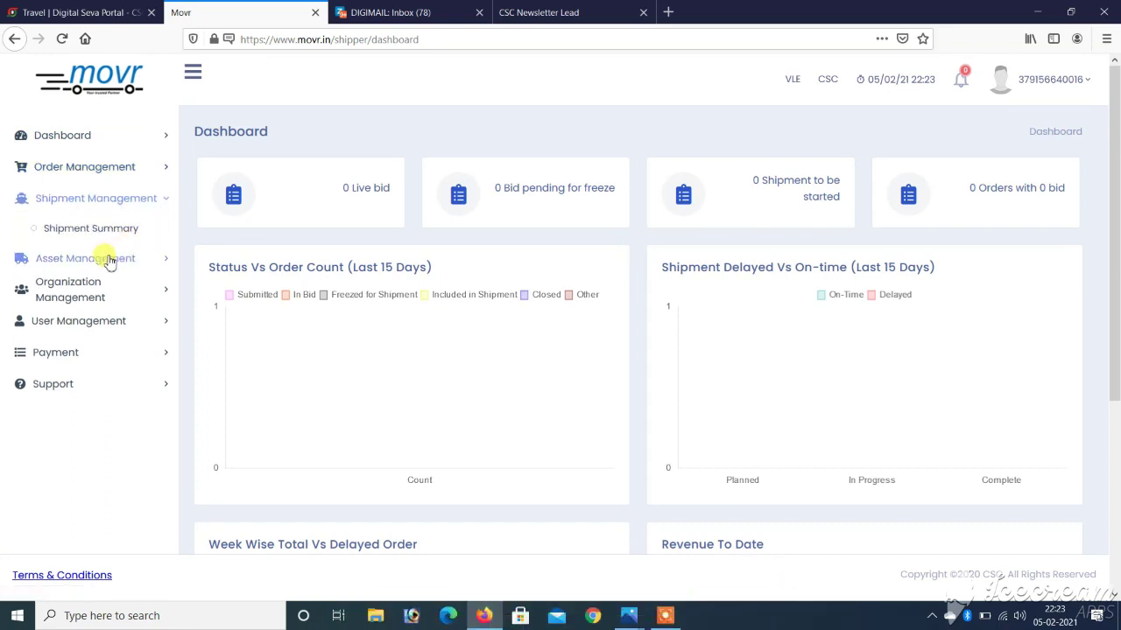
click(107, 262)
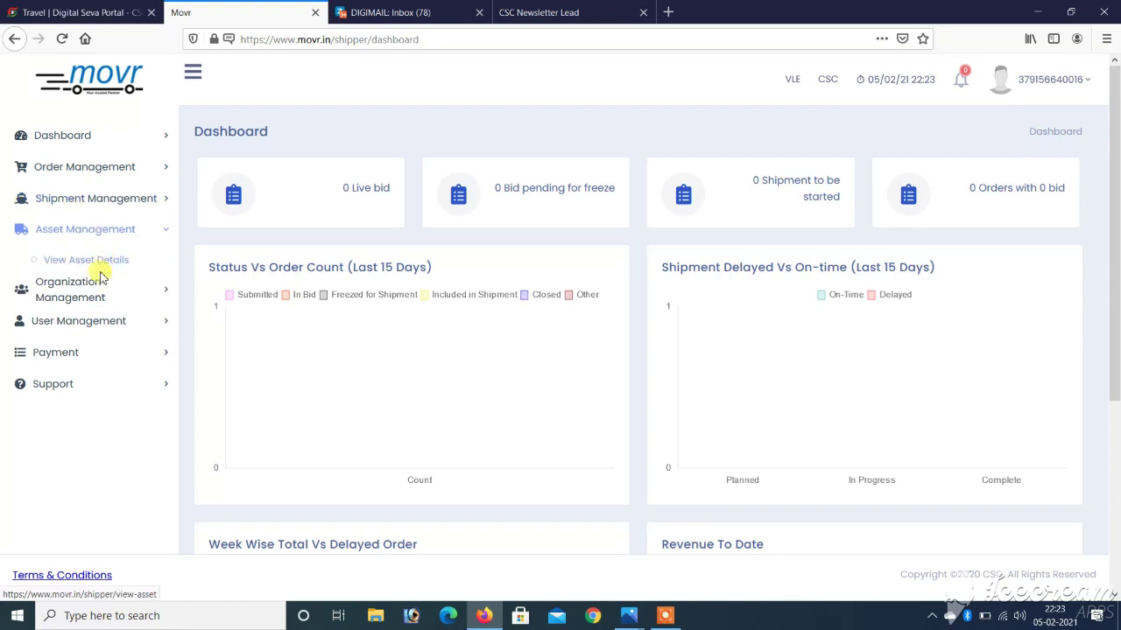
click(101, 300)
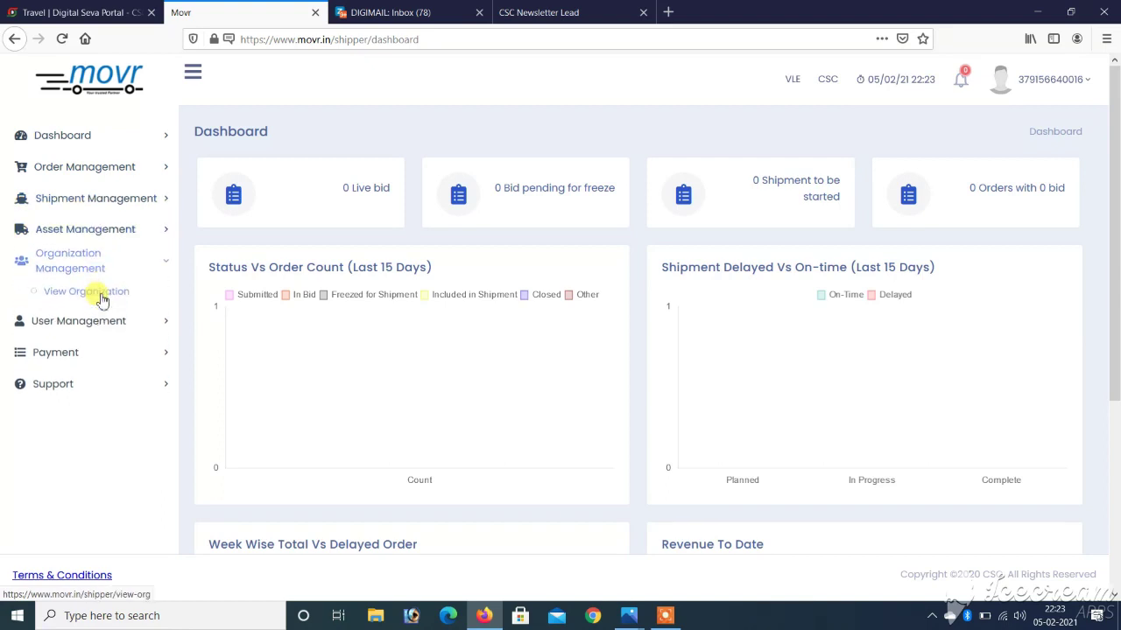
click(94, 333)
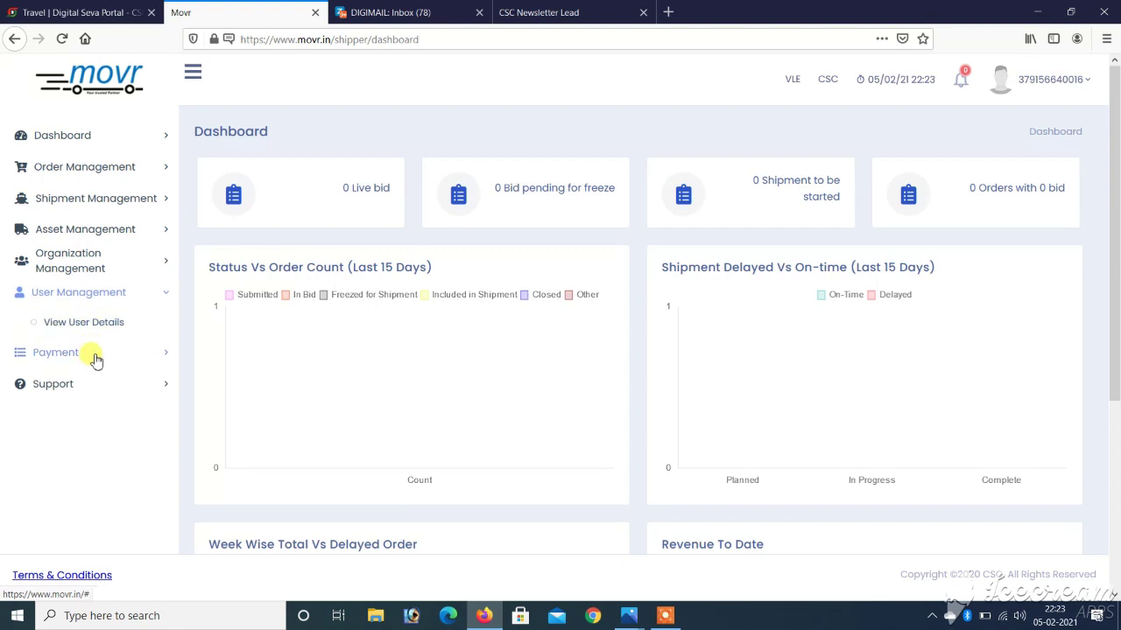
click(93, 353)
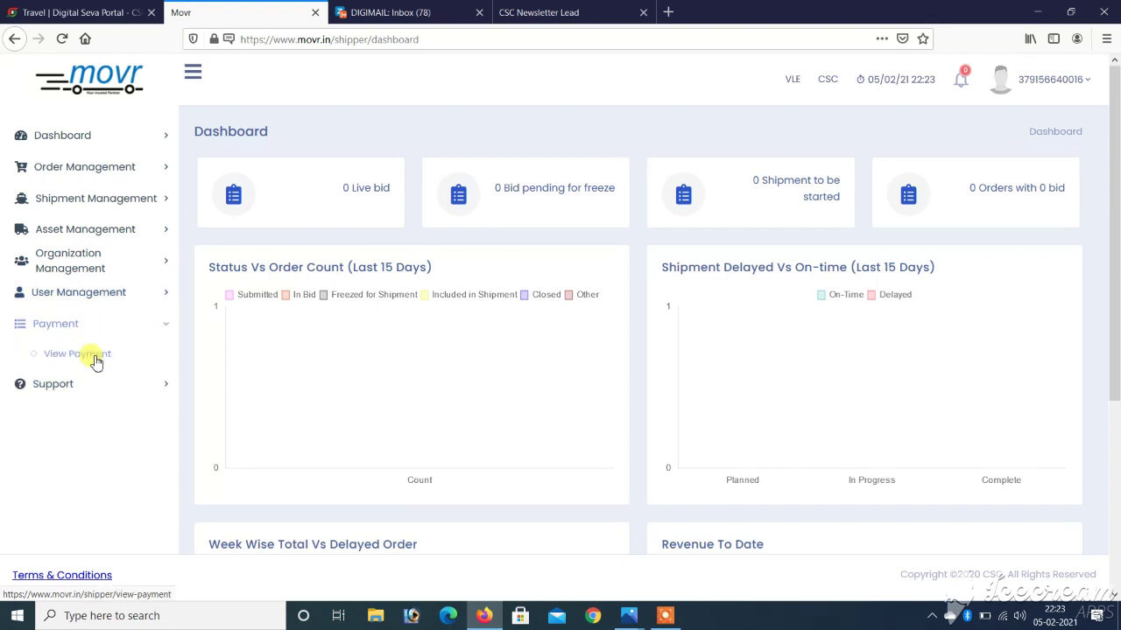
click(112, 394)
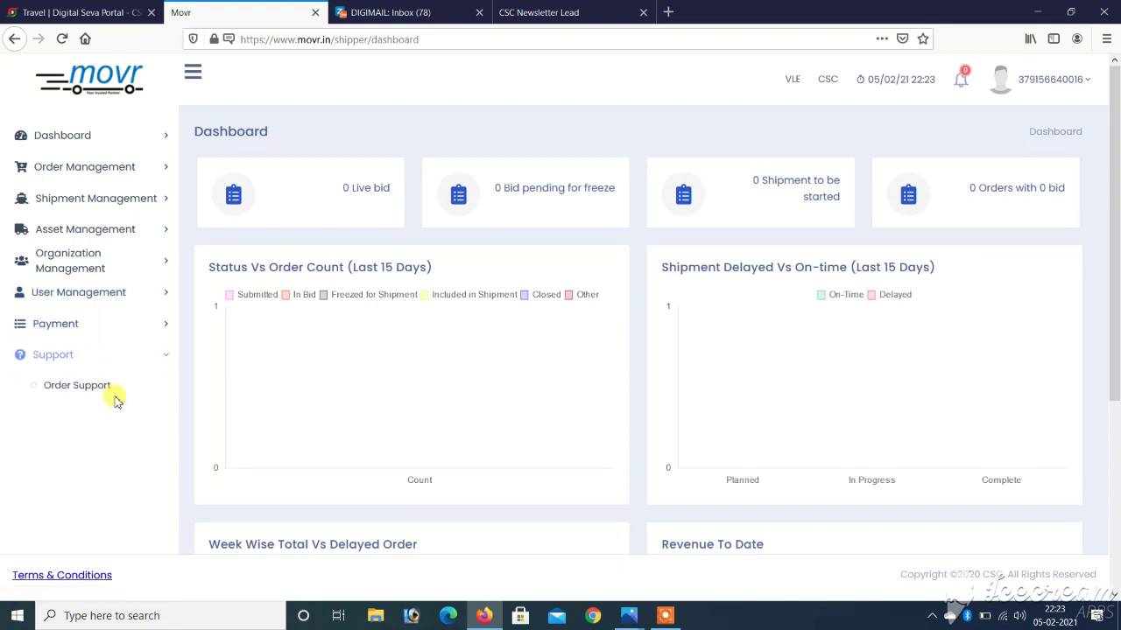
click(62, 391)
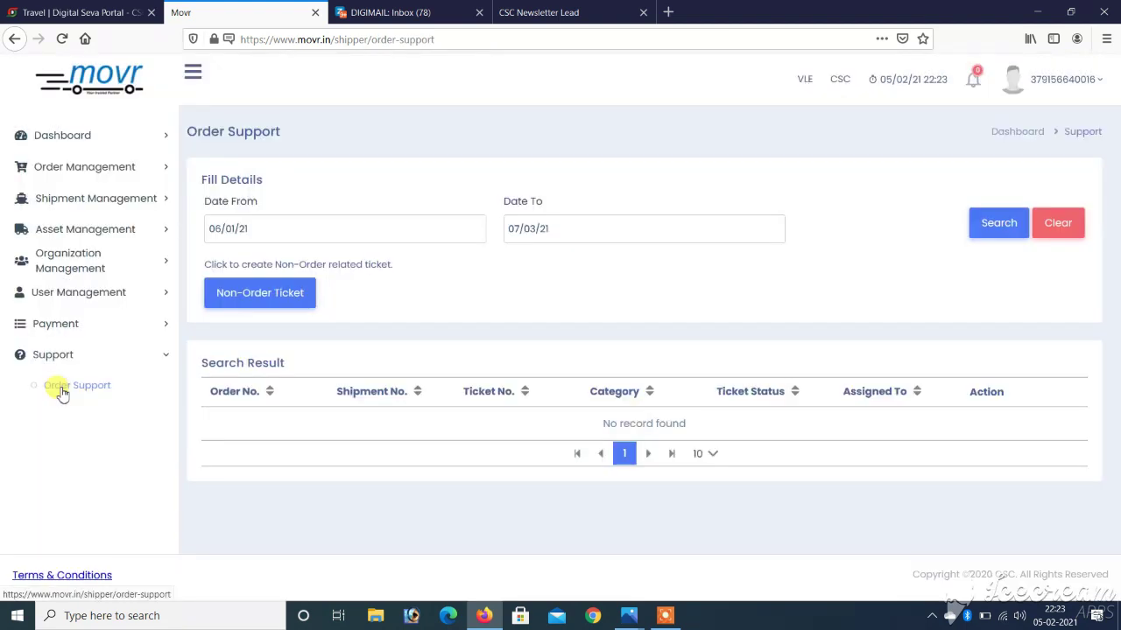
Return to the Dashboard page with its order, bid and shipment-delay charts
click(97, 141)
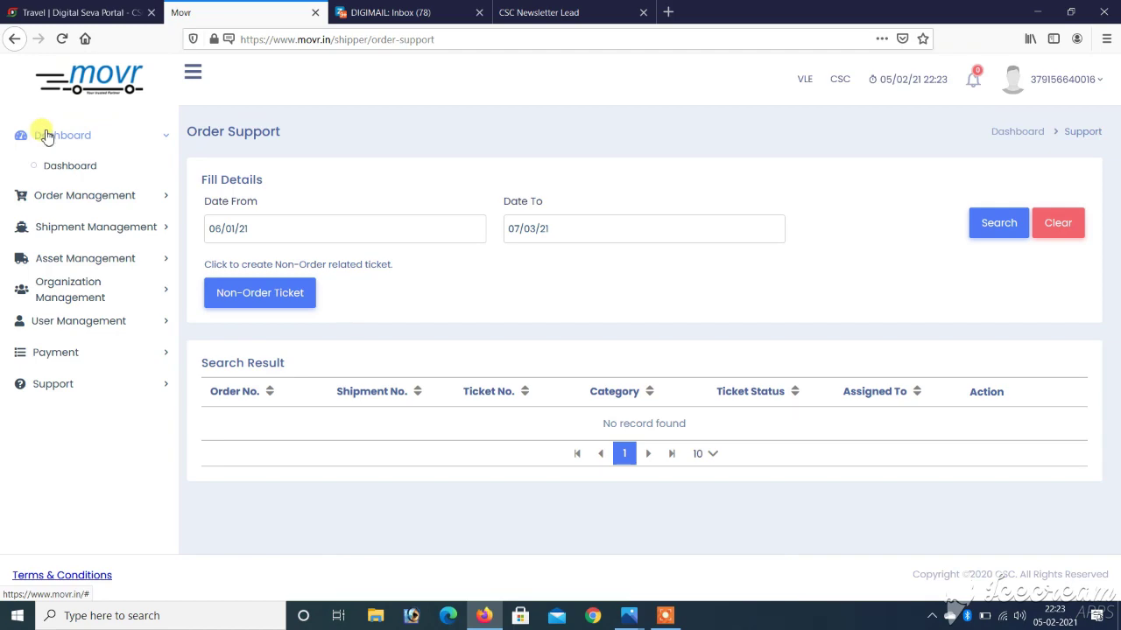
click(1013, 132)
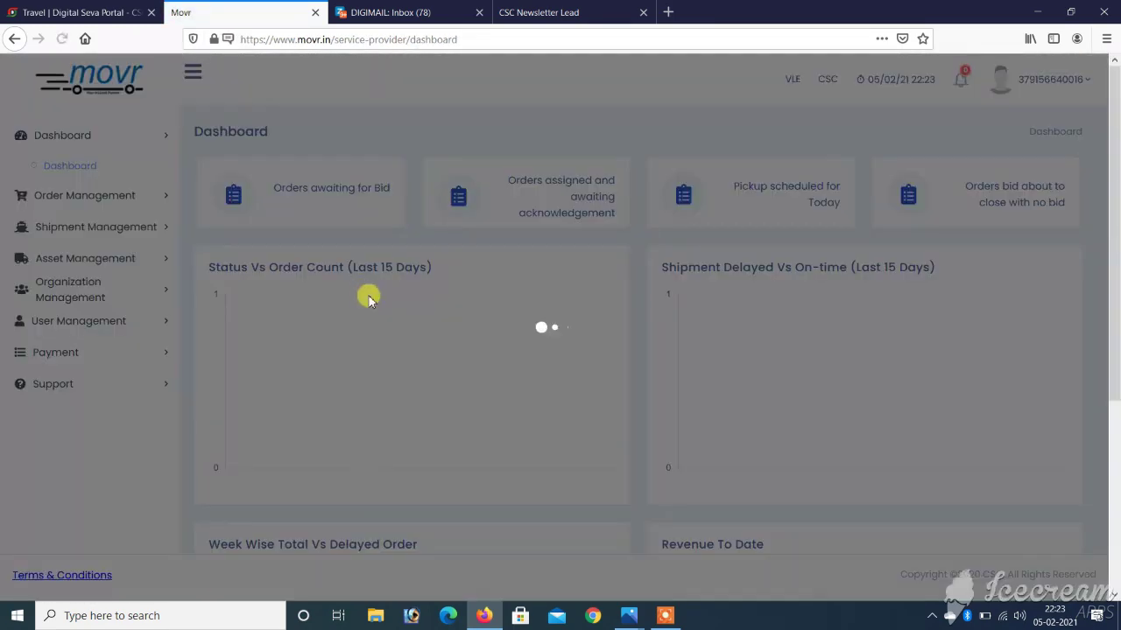